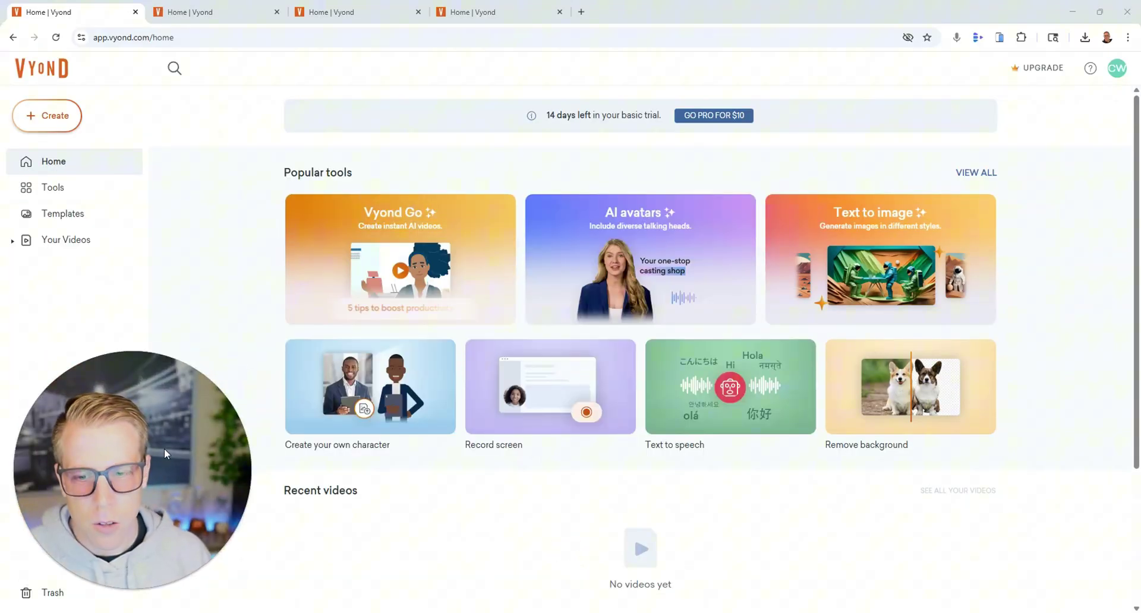
# Open the Vyond Go instant AI video creator from the Popular tools on the Vyond home page
pyautogui.moveTo(165, 453); pyautogui.dragTo(919, 172)
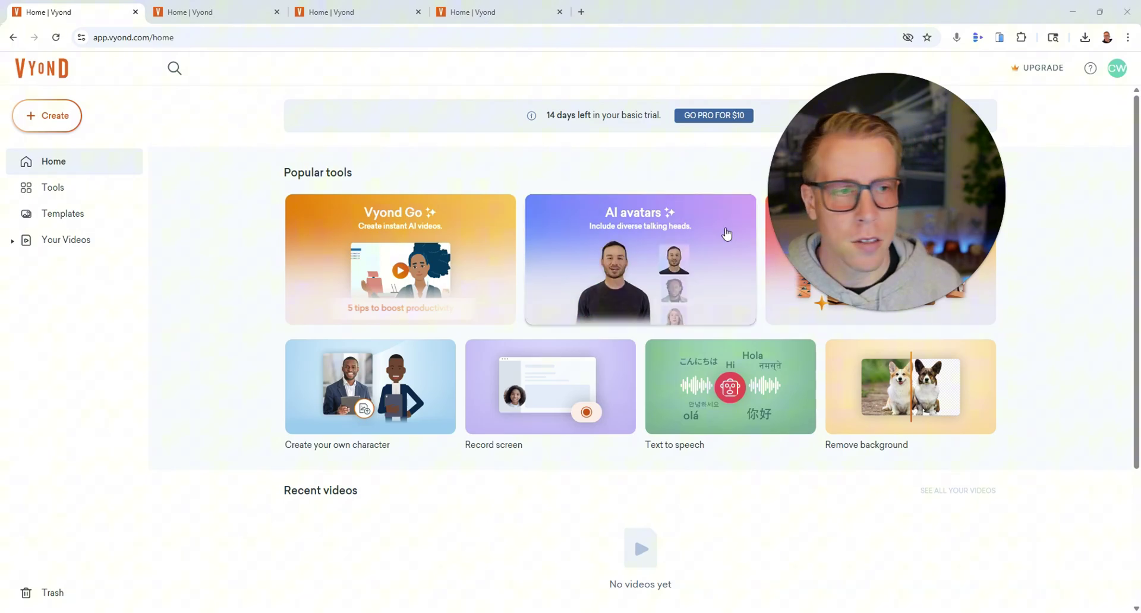
pyautogui.moveTo(901, 239); pyautogui.dragTo(147, 486)
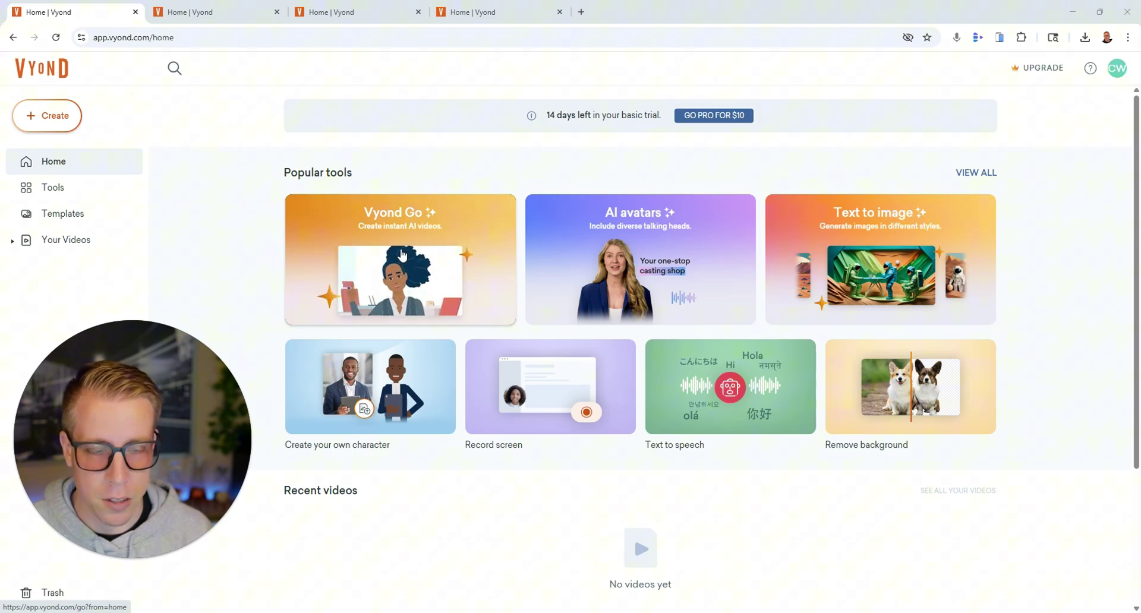
pyautogui.click(400, 250)
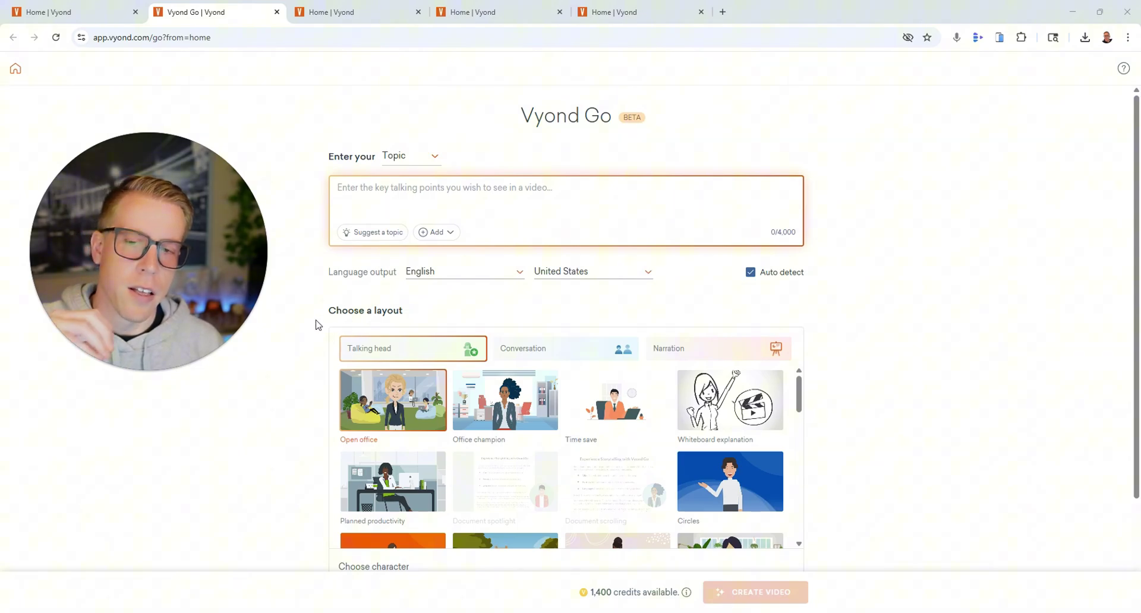
# Keep Topic as the input type and enter 'what a day to day looks like for a content creator'
pyautogui.moveTo(148, 250)
pyautogui.click(161, 373)
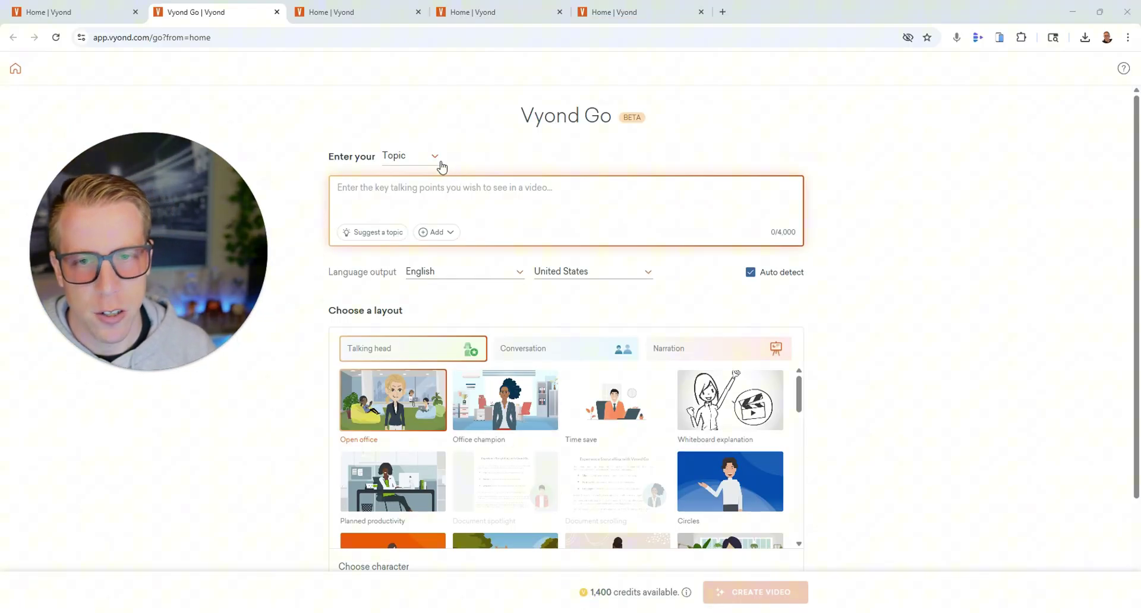
pyautogui.click(437, 158)
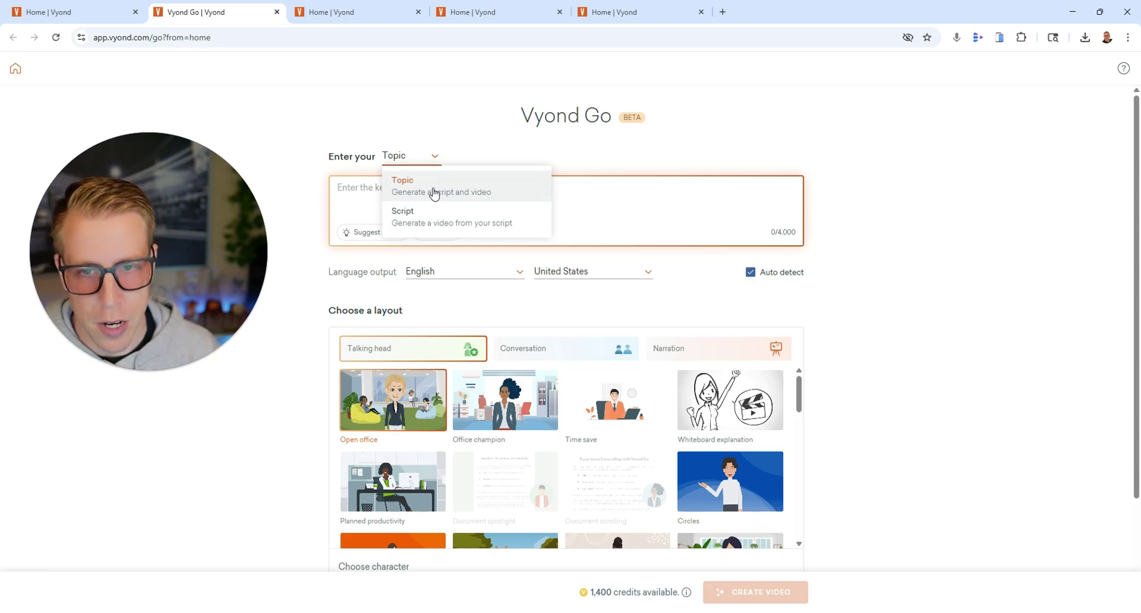
pyautogui.click(435, 195)
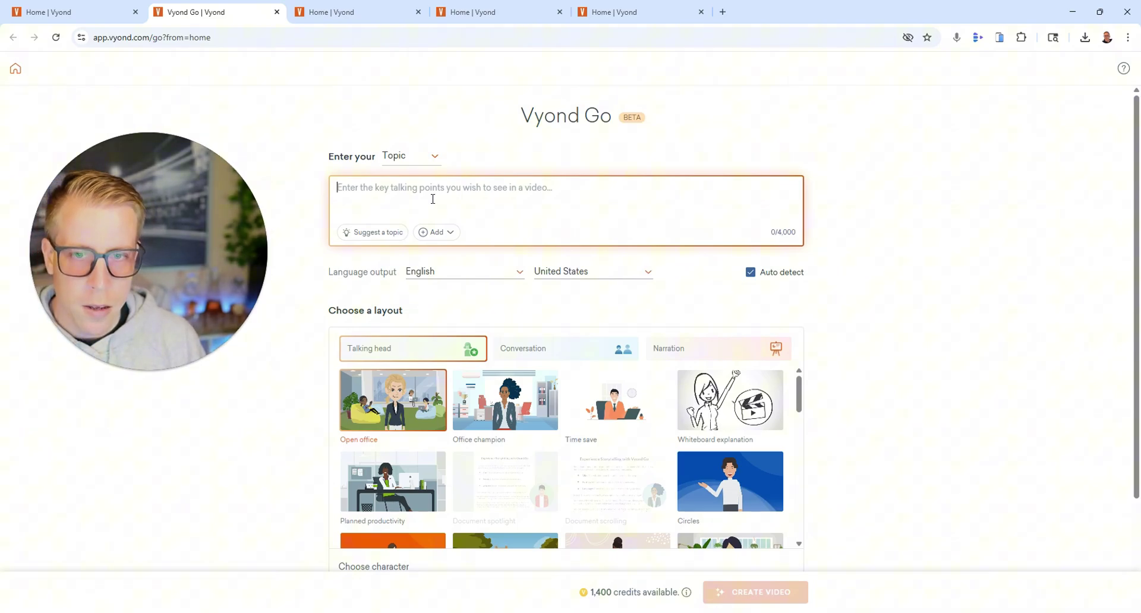
pyautogui.write('what a day to day looks like for a content creator')
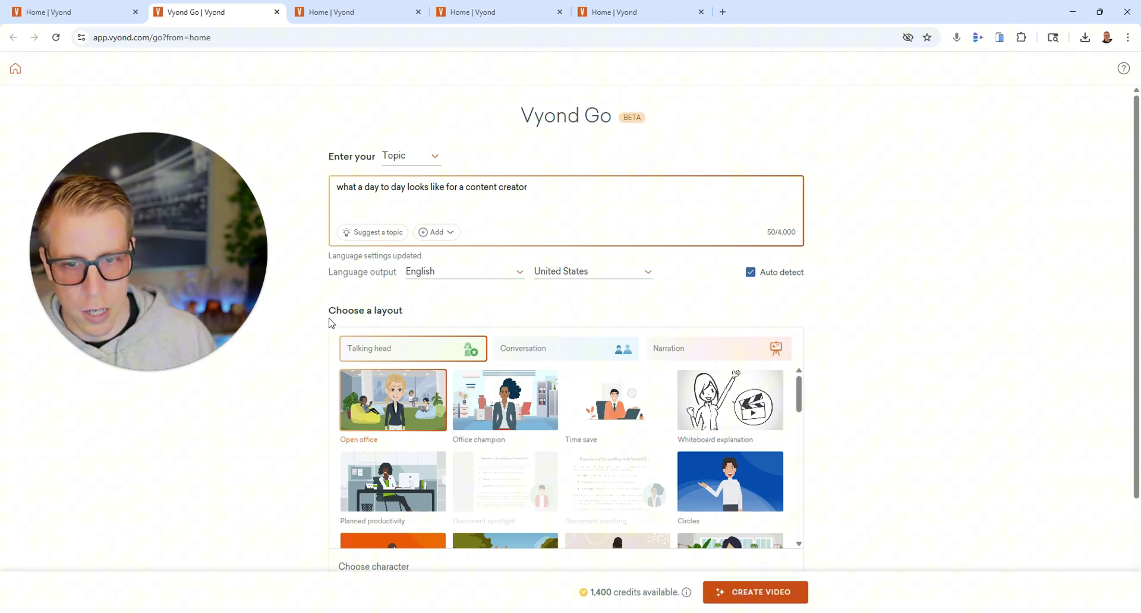
# Compare the Conversation and Narration layouts, then return to the Talking head layouts
pyautogui.scroll(-2, 331, 322)
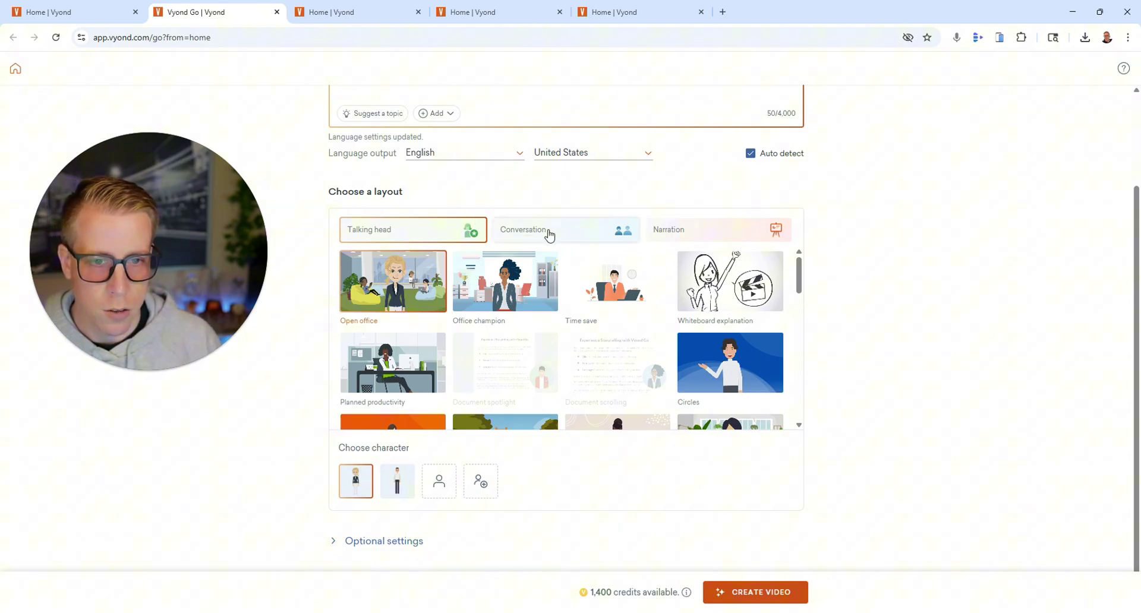
pyautogui.click(548, 232)
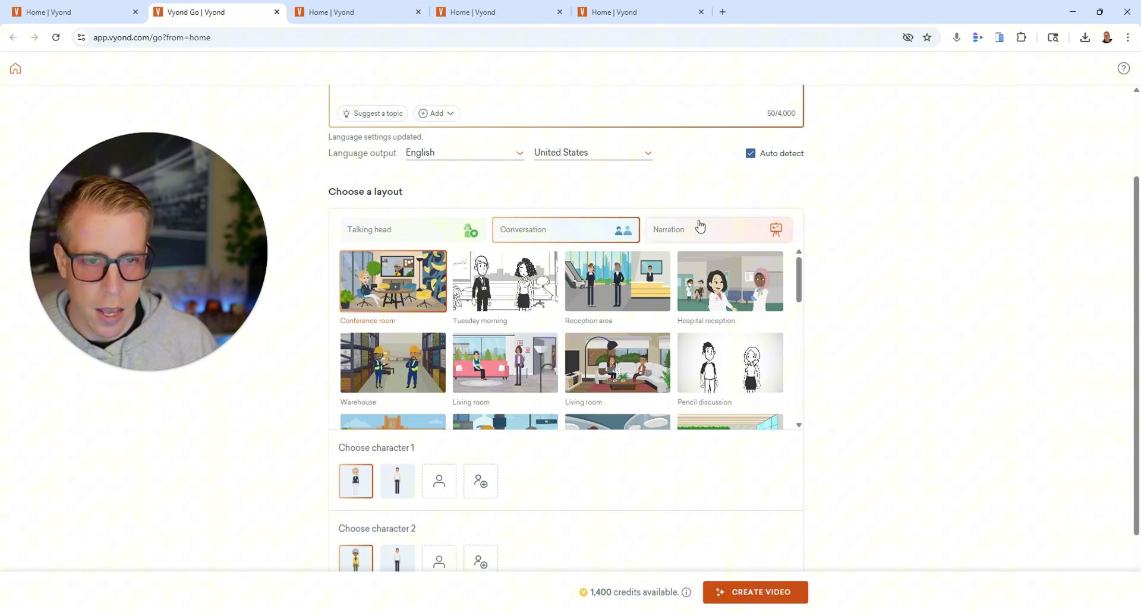
pyautogui.click(703, 229)
pyautogui.click(544, 294)
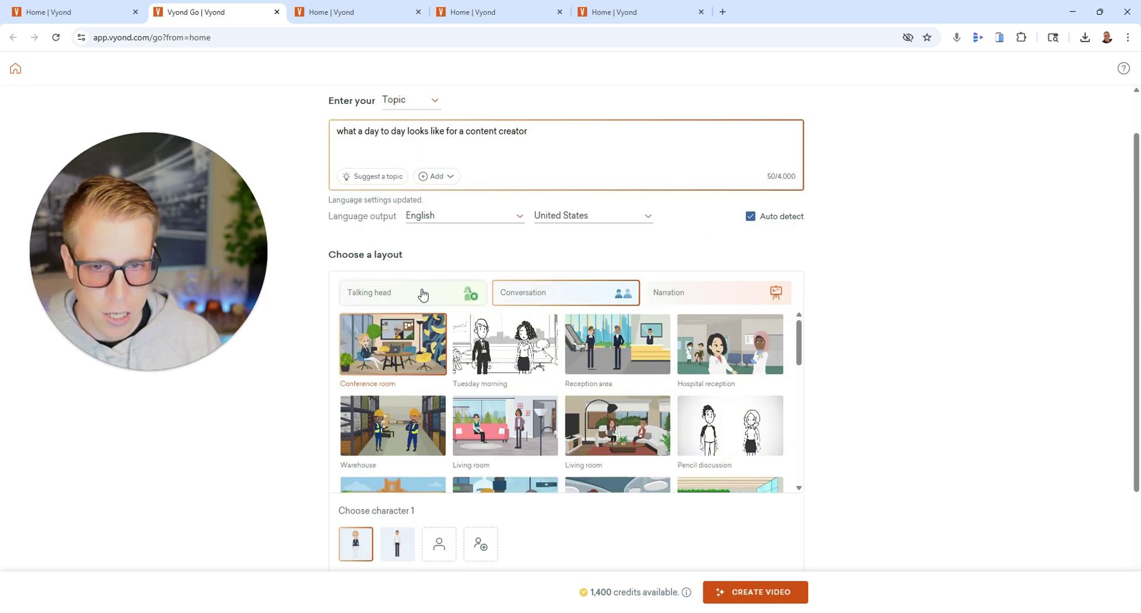
pyautogui.click(422, 294)
# Browse the Talking head layouts for the Whiteboard explanation template, then switch to the home page tab
pyautogui.scroll(-1, 420, 297)
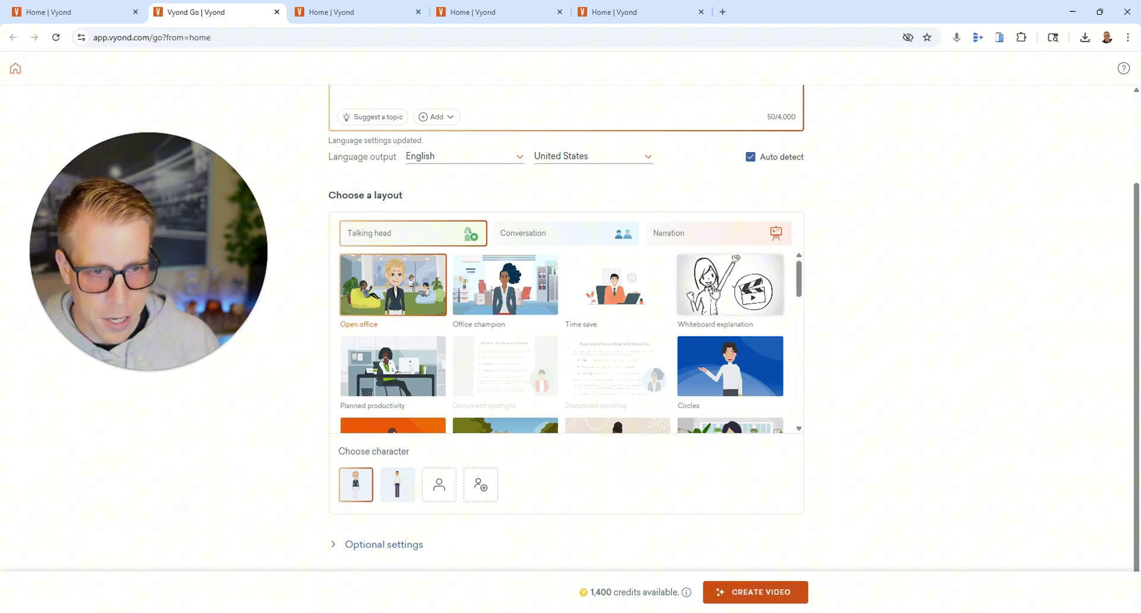
pyautogui.scroll(-2, 516, 295)
pyautogui.scroll(2, 515, 295)
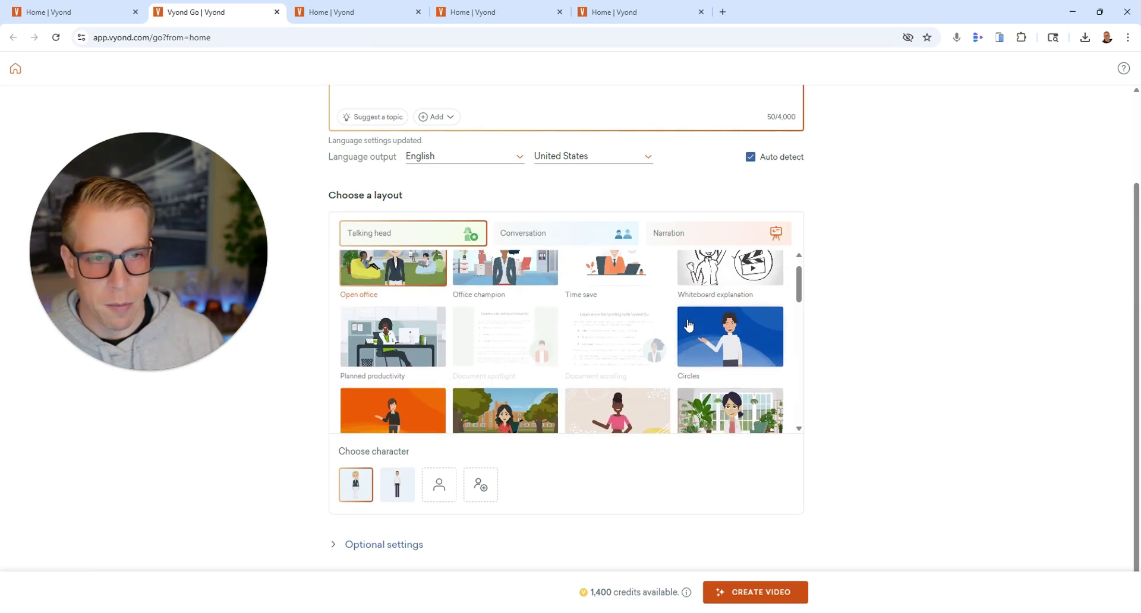
pyautogui.scroll(-1, 718, 302)
pyautogui.scroll(-2, 707, 306)
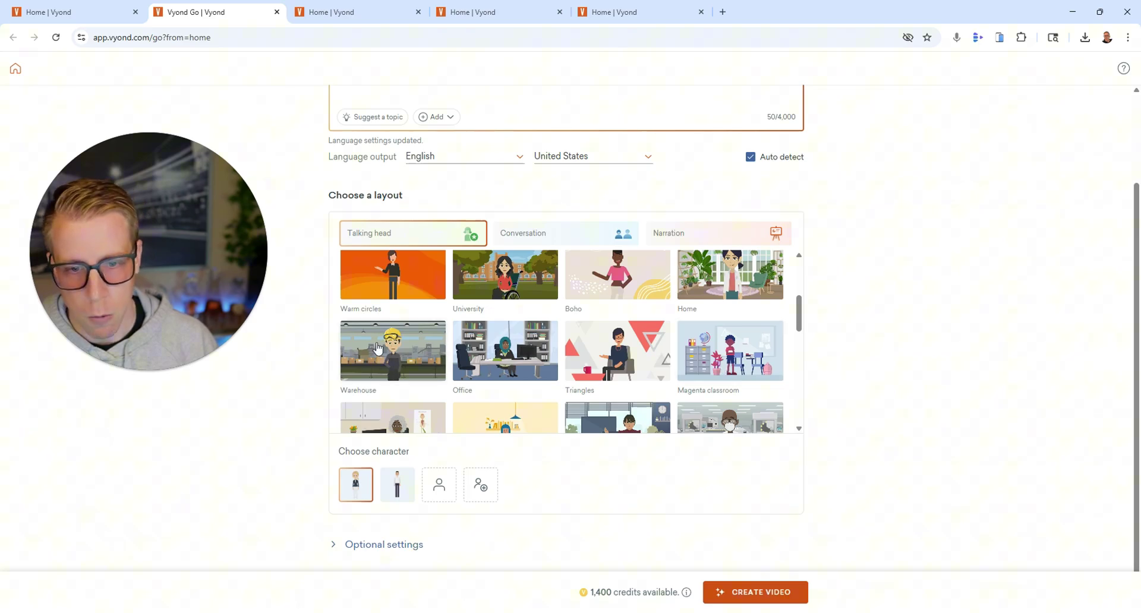
pyautogui.scroll(1, 377, 347)
pyautogui.scroll(2, 376, 346)
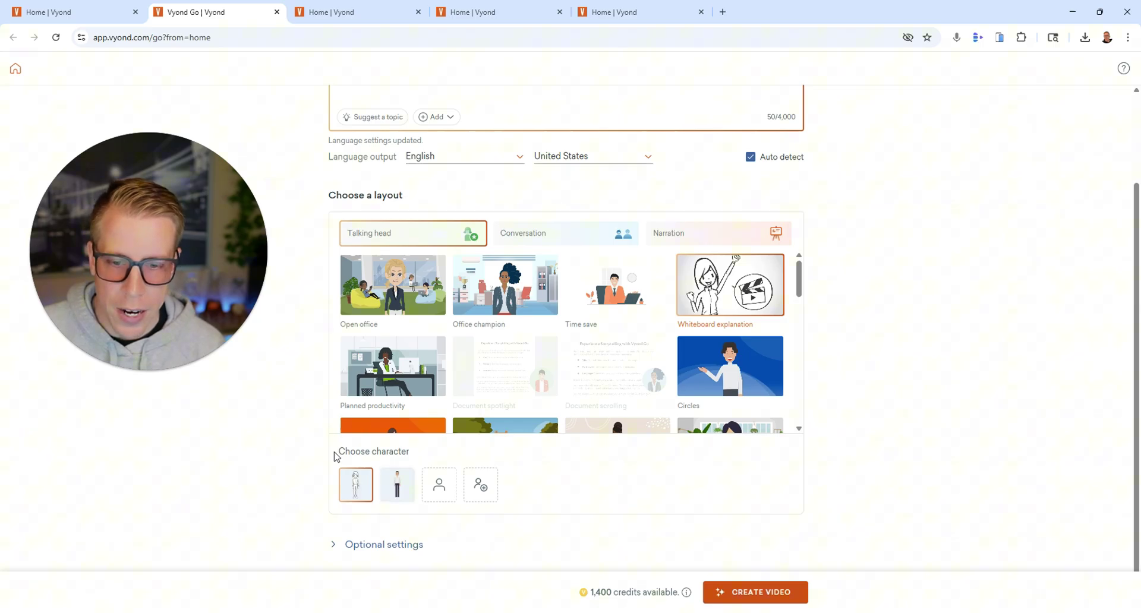
pyautogui.click(379, 10)
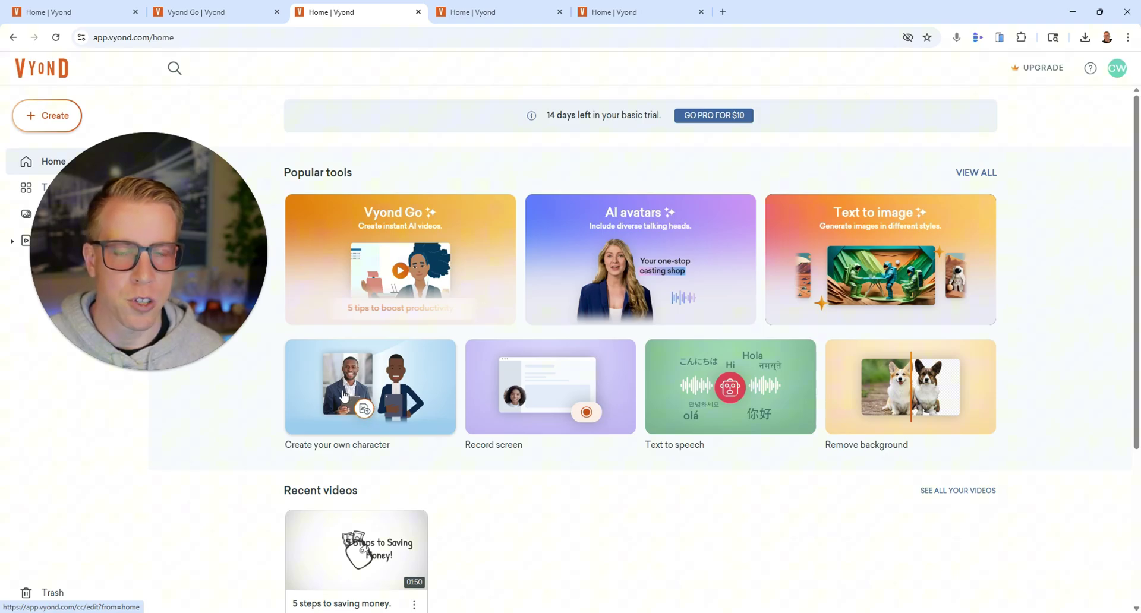
# Back in Vyond Go, pick the second character and create the video
pyautogui.click(246, 13)
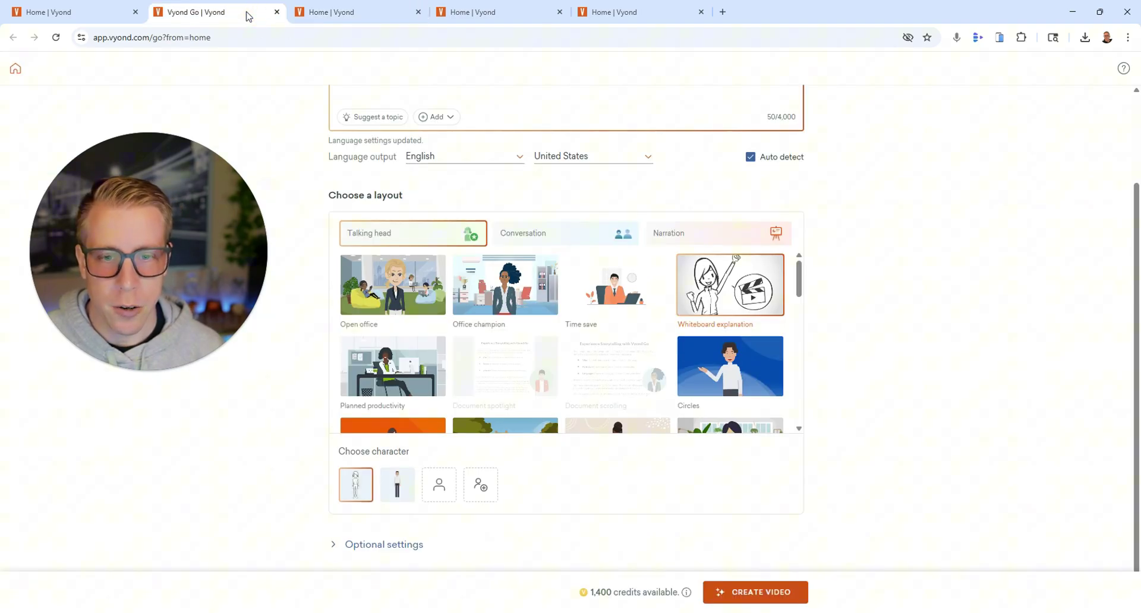
pyautogui.click(404, 491)
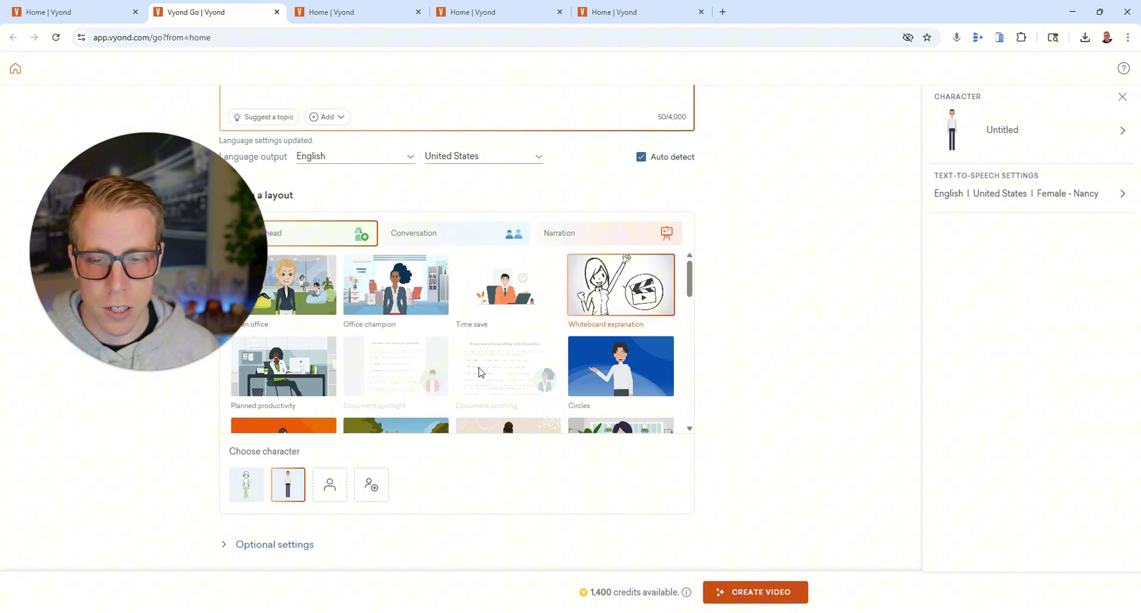
pyautogui.click(771, 593)
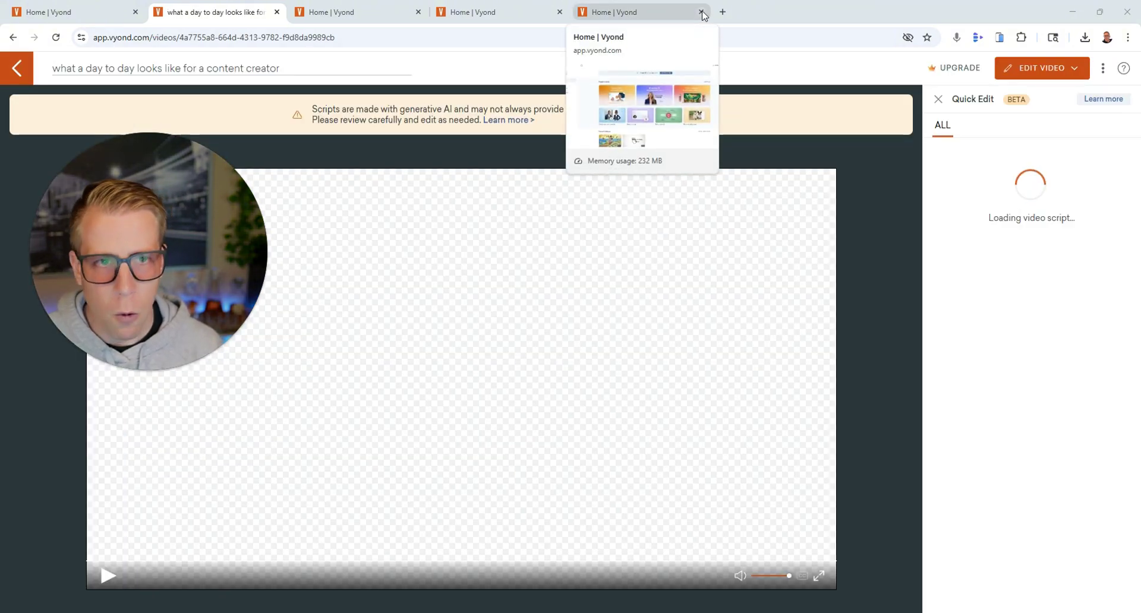
# Close the extra Vyond home tab and adjust the system volume for playback
pyautogui.click(702, 12)
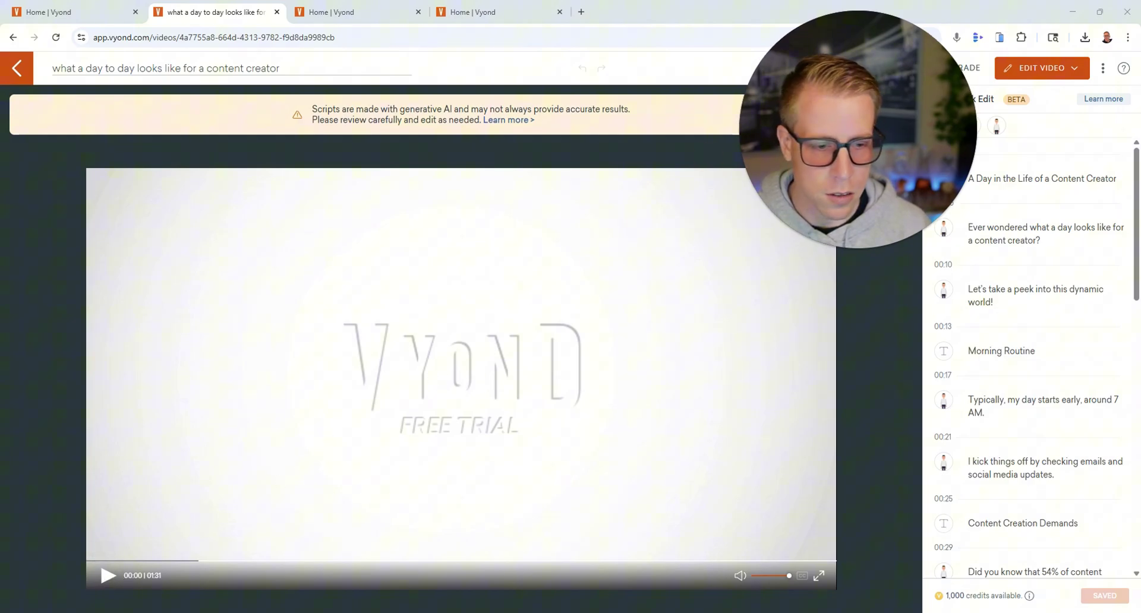
pyautogui.click(1056, 612)
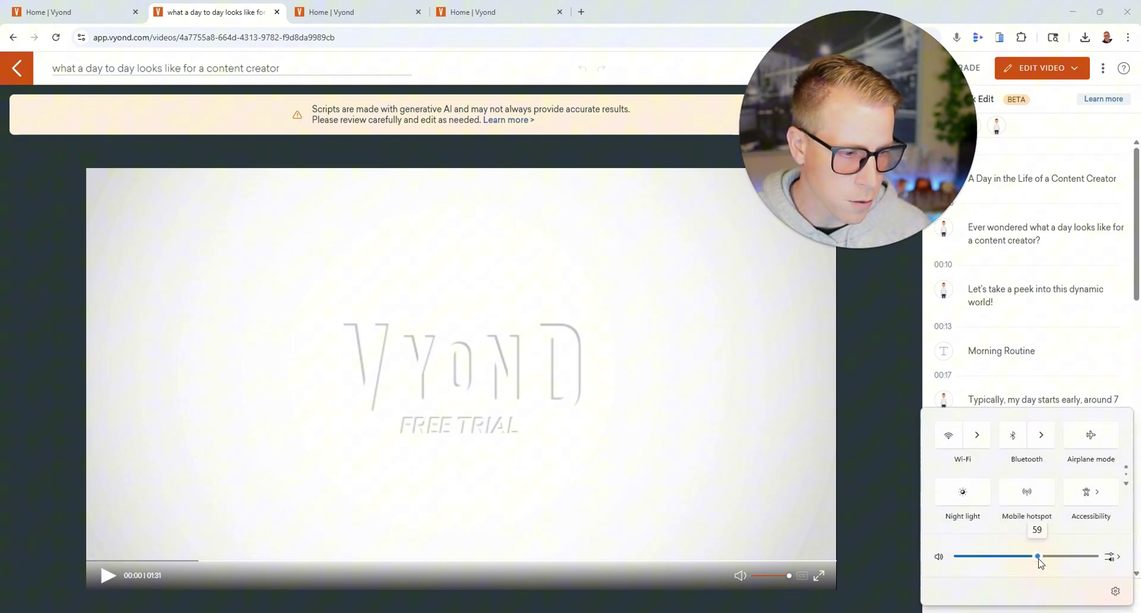
pyautogui.click(49, 356)
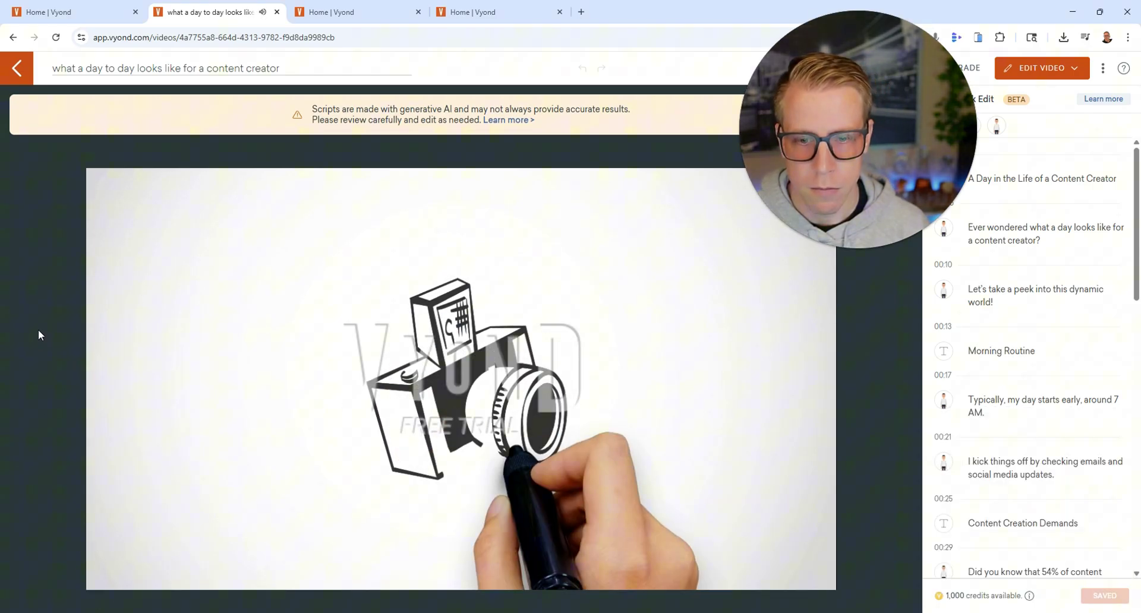
# Preview the video, pausing at 00:20, then skipping to 00:24, Content Creation Demands and 00:35
pyautogui.click(102, 576)
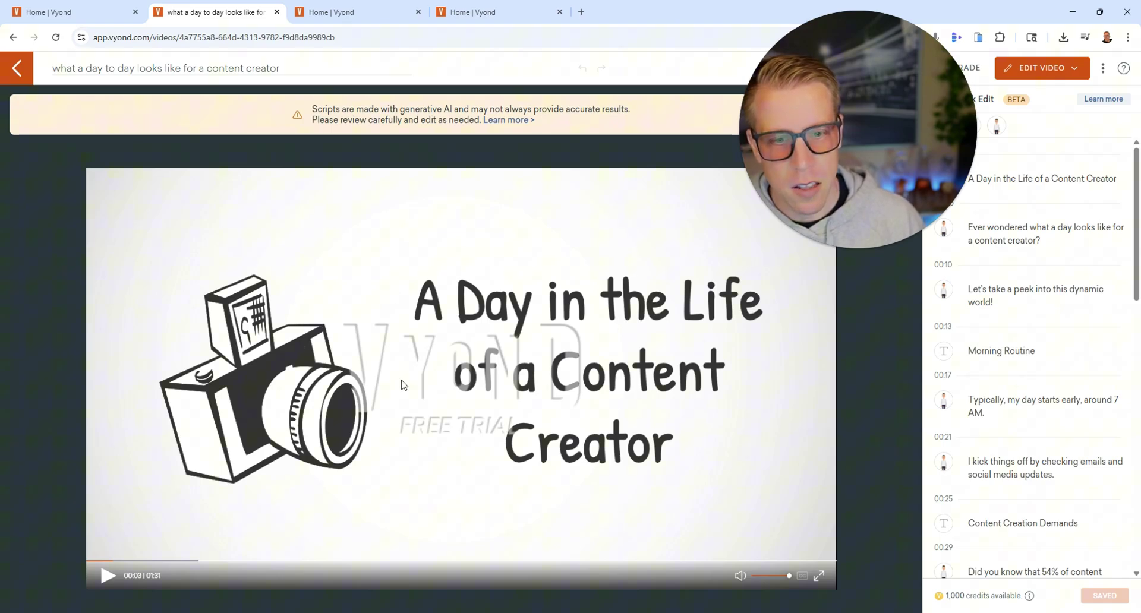
pyautogui.click(108, 577)
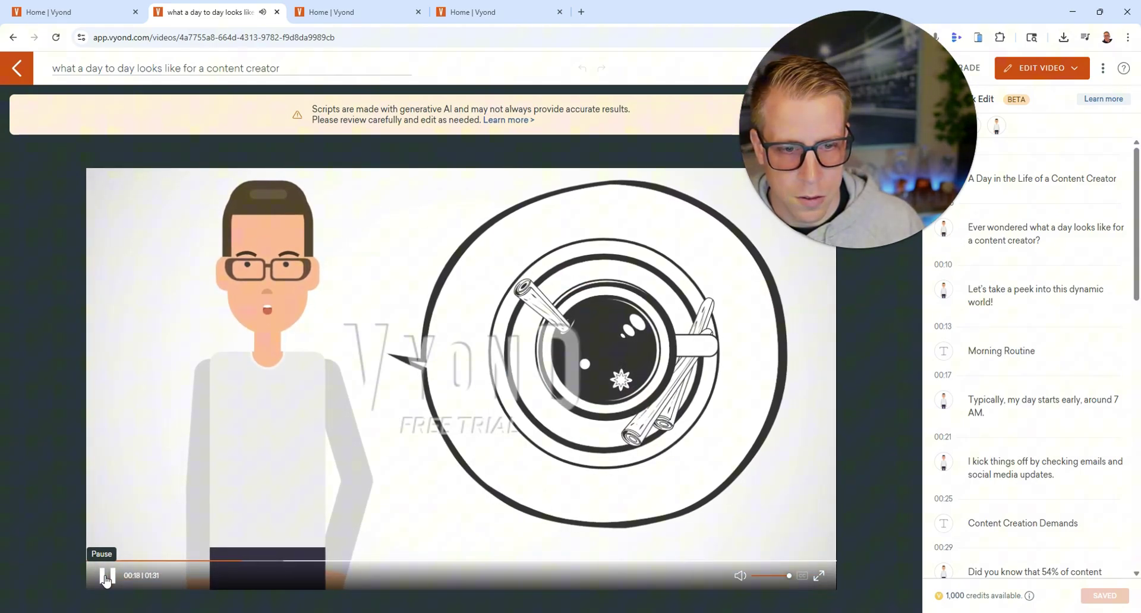
pyautogui.click(106, 576)
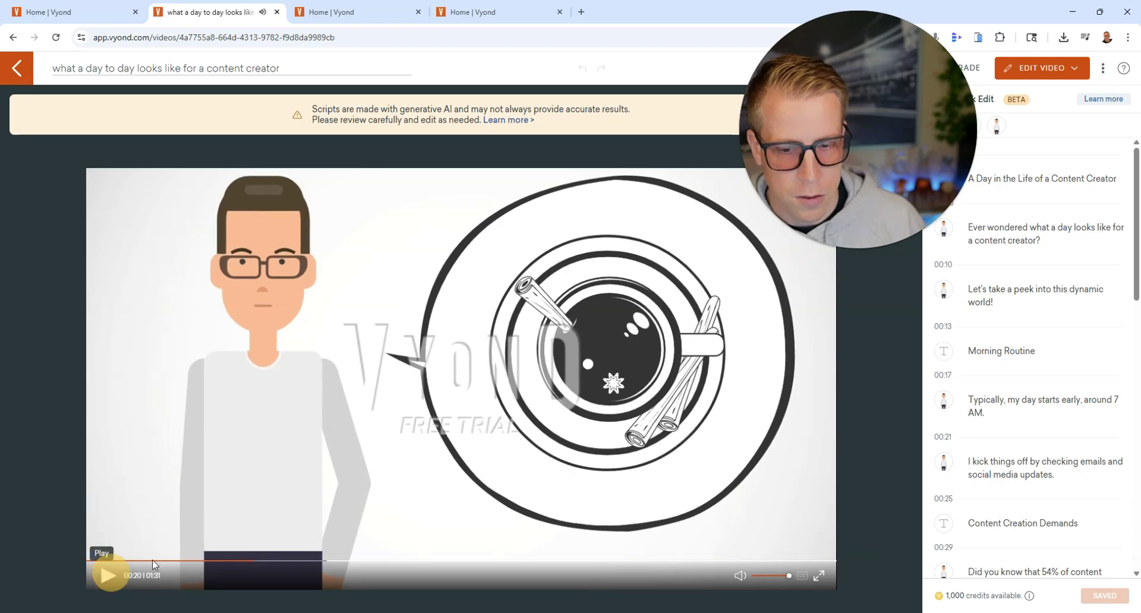
pyautogui.click(286, 561)
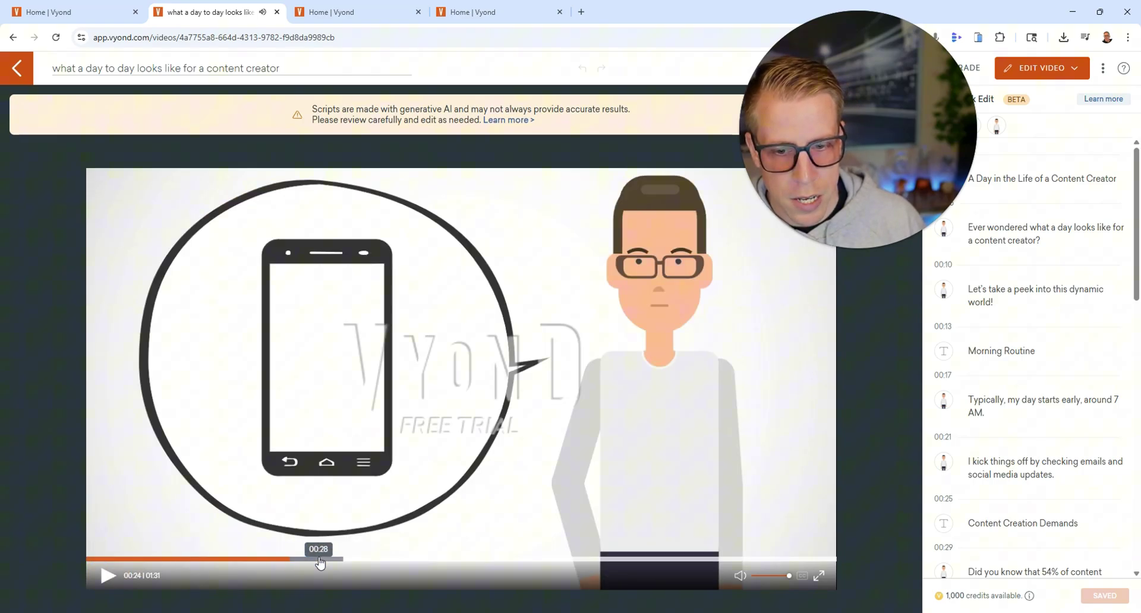
pyautogui.click(319, 560)
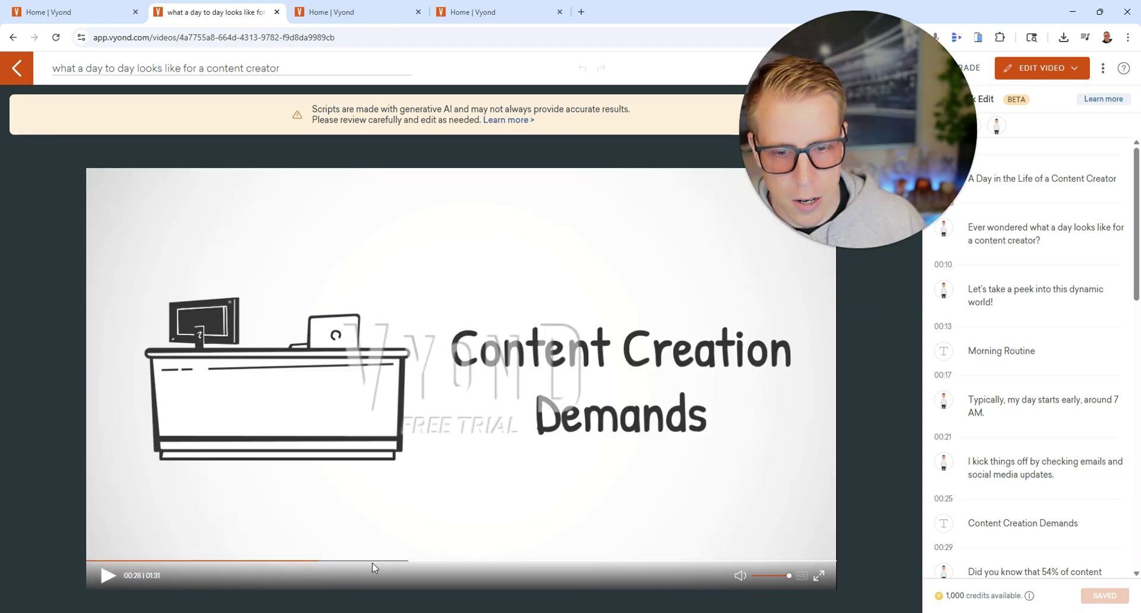
pyautogui.click(375, 560)
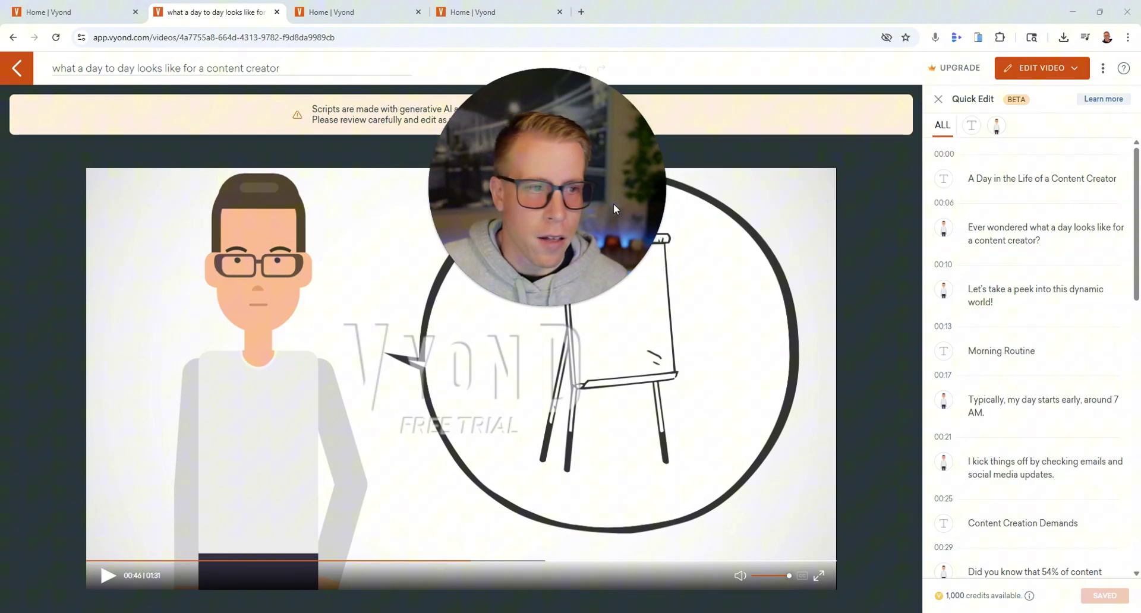
# Jump to the 'Typically, my day starts early' line, then choose Full edit in Vyond Studio
pyautogui.scroll(-2, 1016, 386)
pyautogui.click(1042, 293)
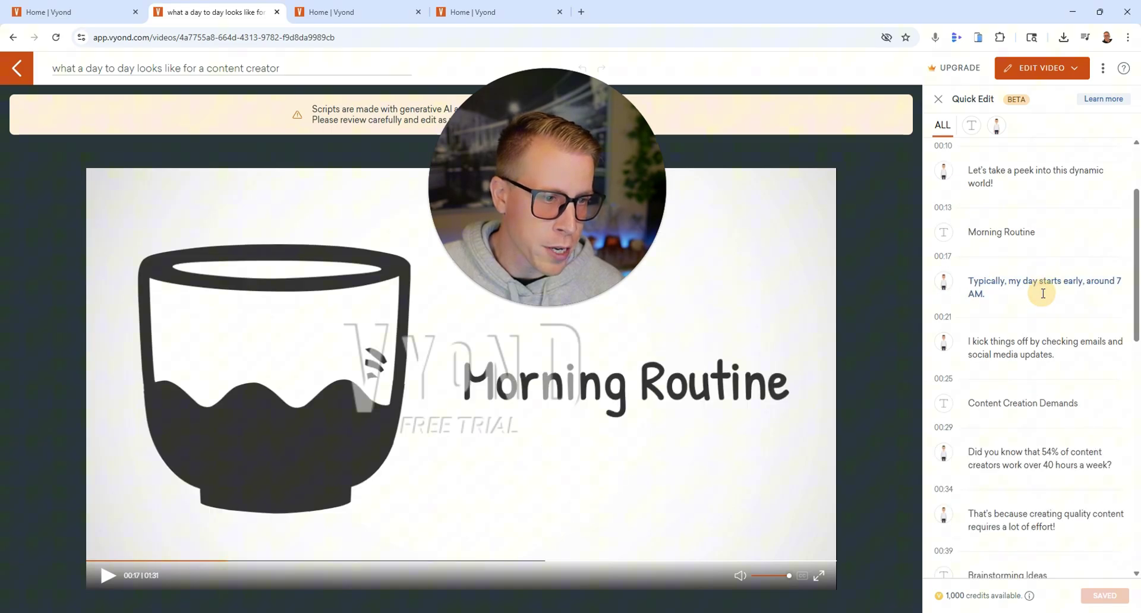
pyautogui.click(1043, 68)
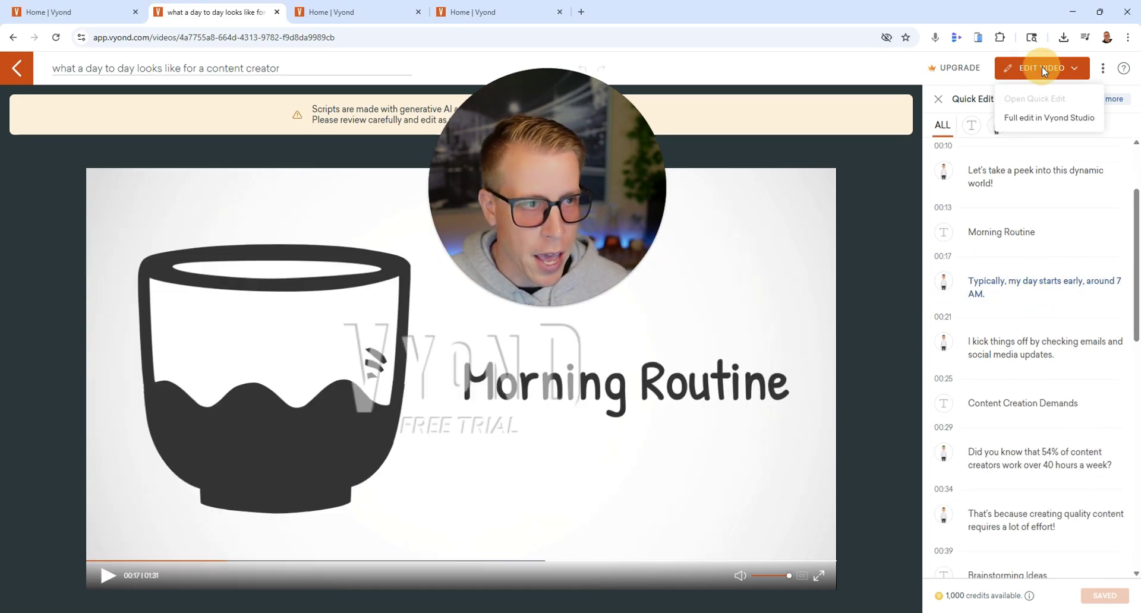
pyautogui.click(1048, 118)
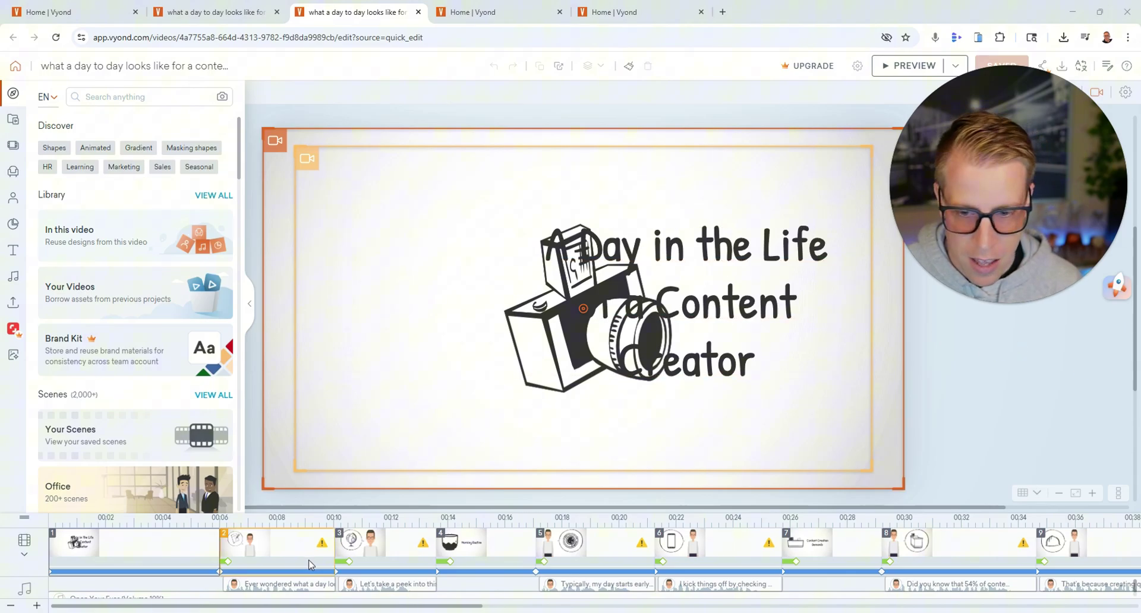
# View scene 2, browse the Scenes and Props asset categories, then open scene 3 with the globe
pyautogui.click(278, 555)
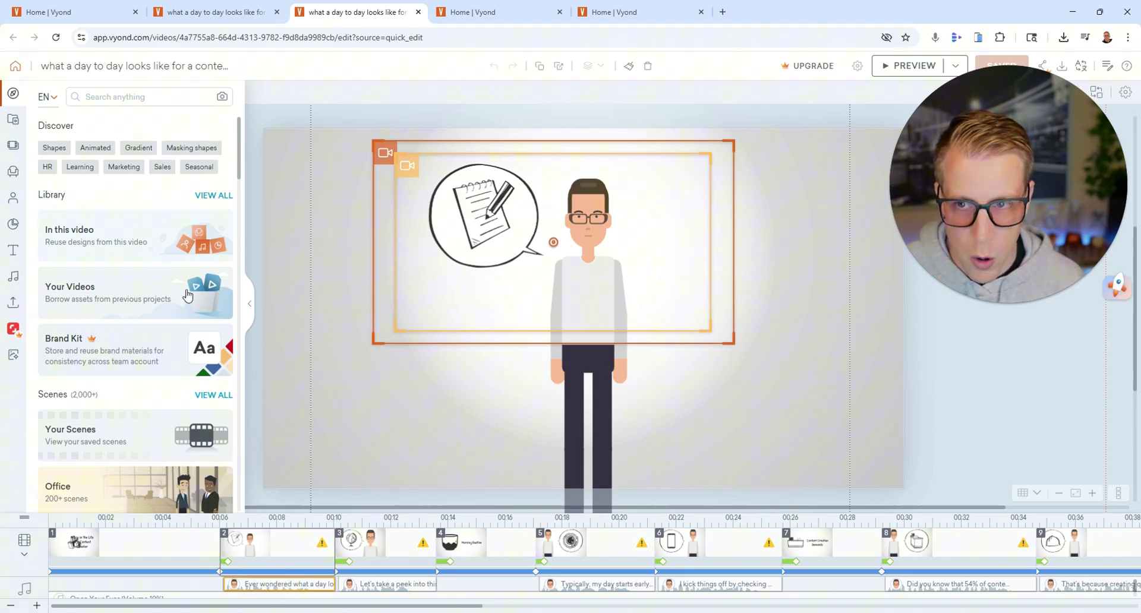
pyautogui.click(13, 122)
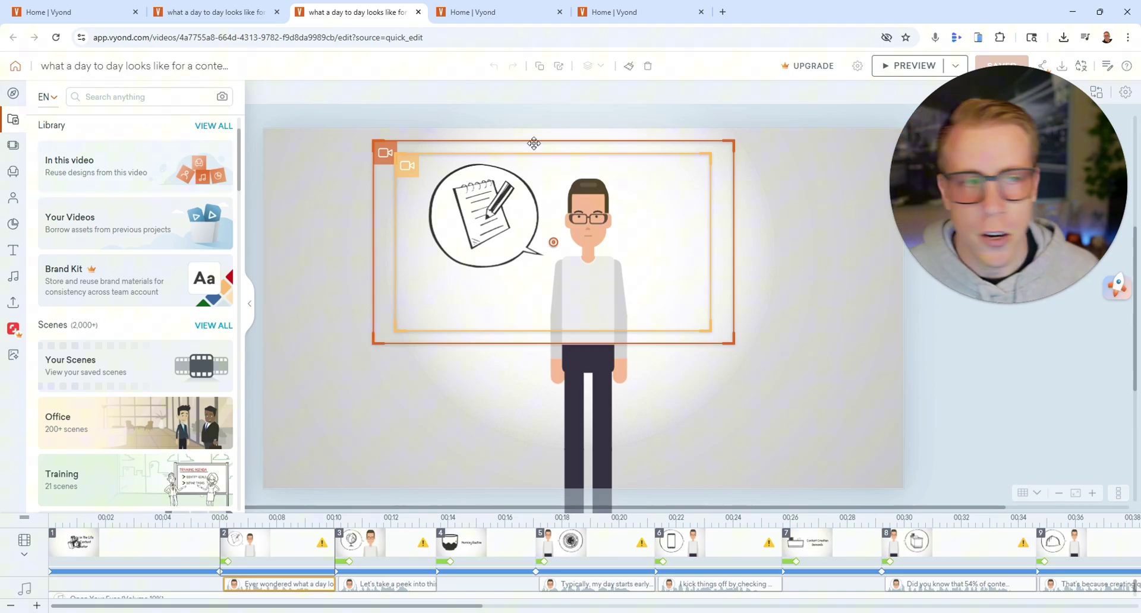
pyautogui.click(17, 153)
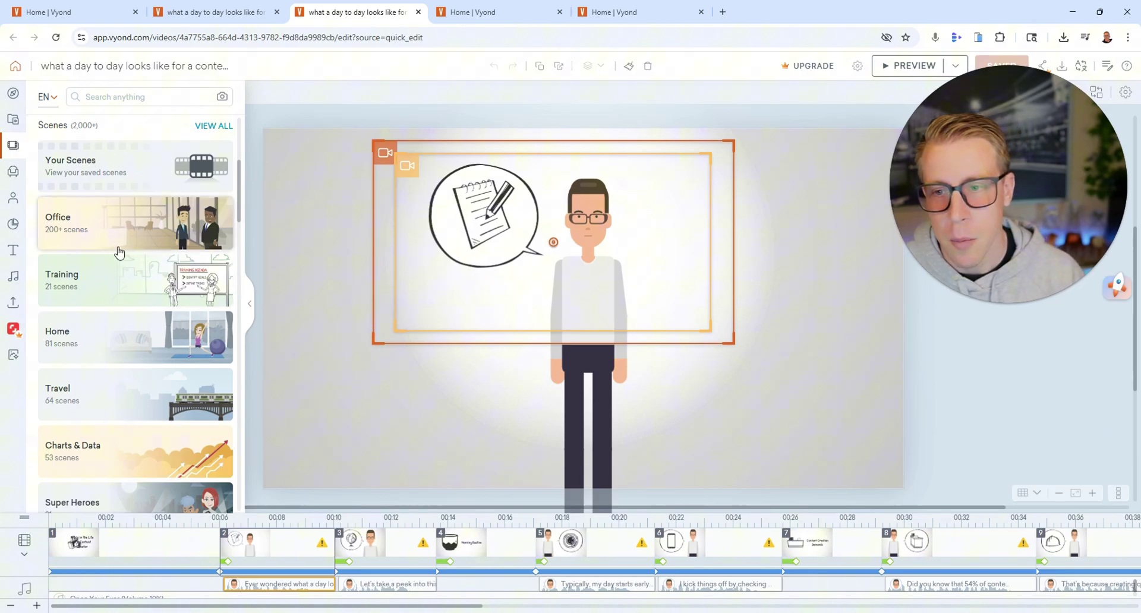
pyautogui.click(19, 182)
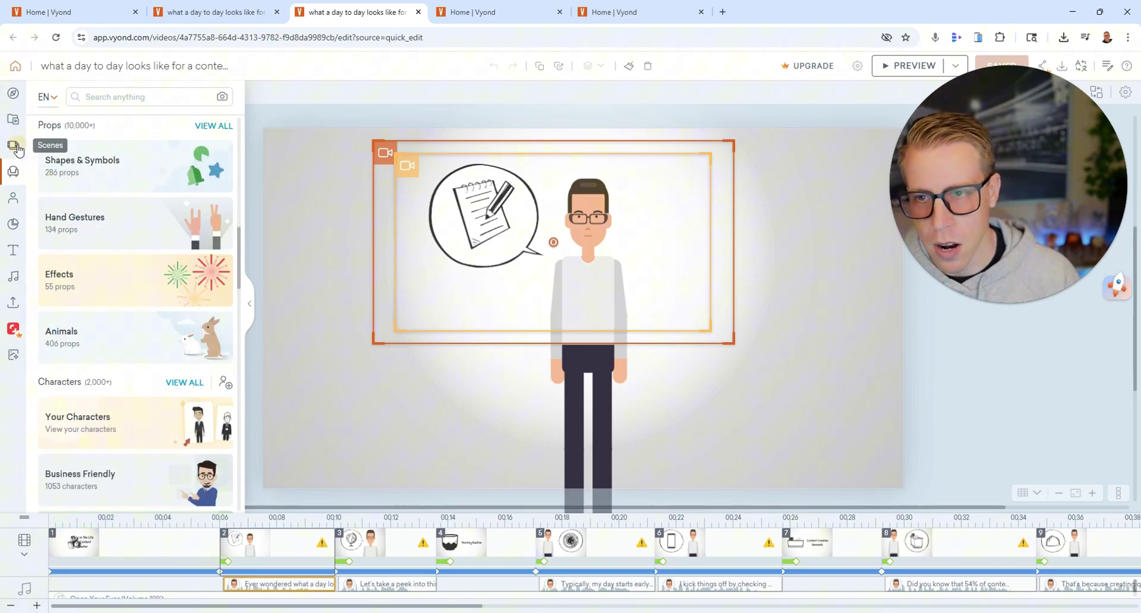
pyautogui.click(18, 147)
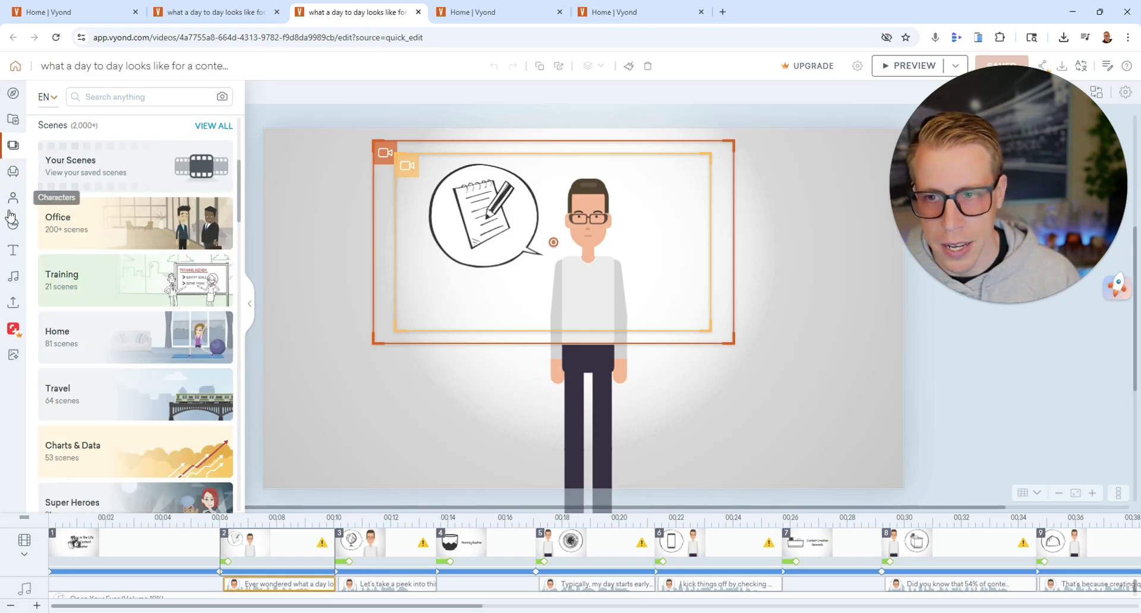
pyautogui.click(387, 556)
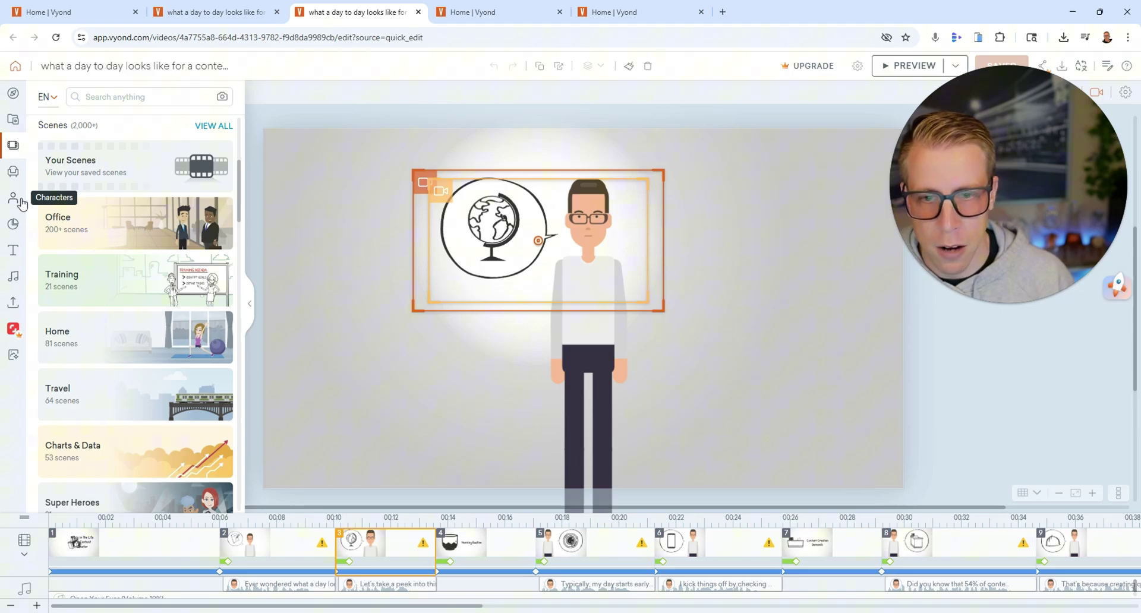
# Select the presenter character and open its character actions library
pyautogui.click(587, 342)
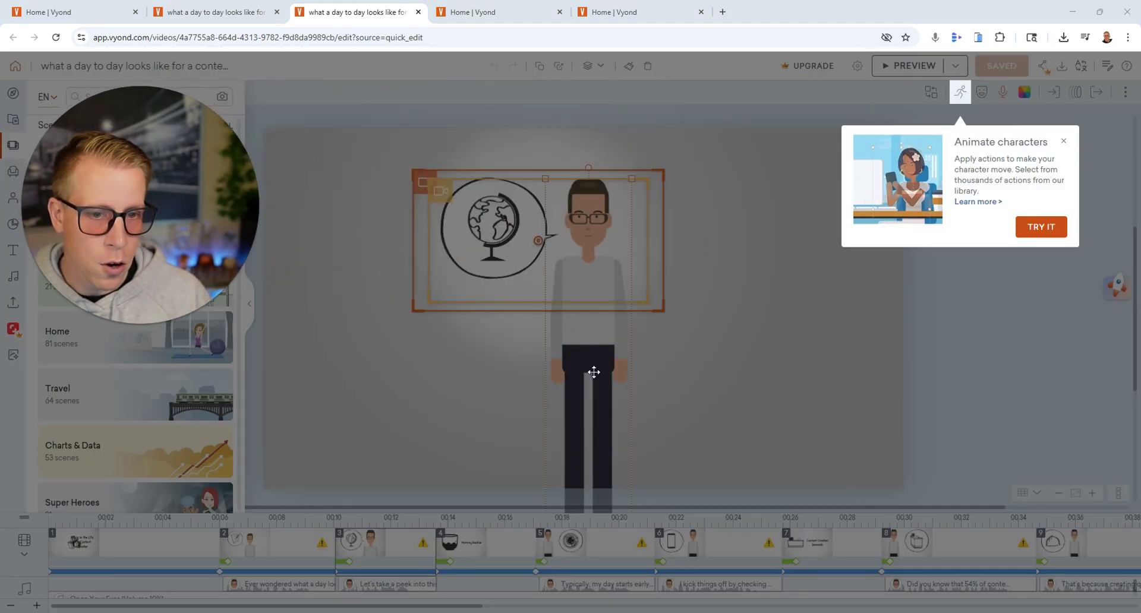
pyautogui.click(1051, 235)
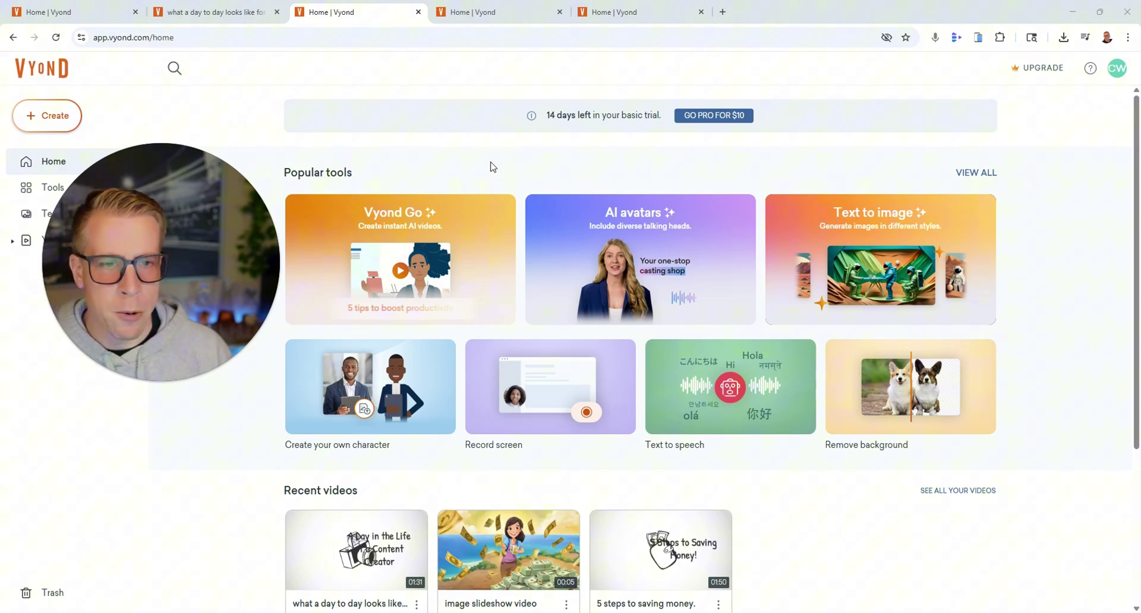
pyautogui.moveTo(640, 259)
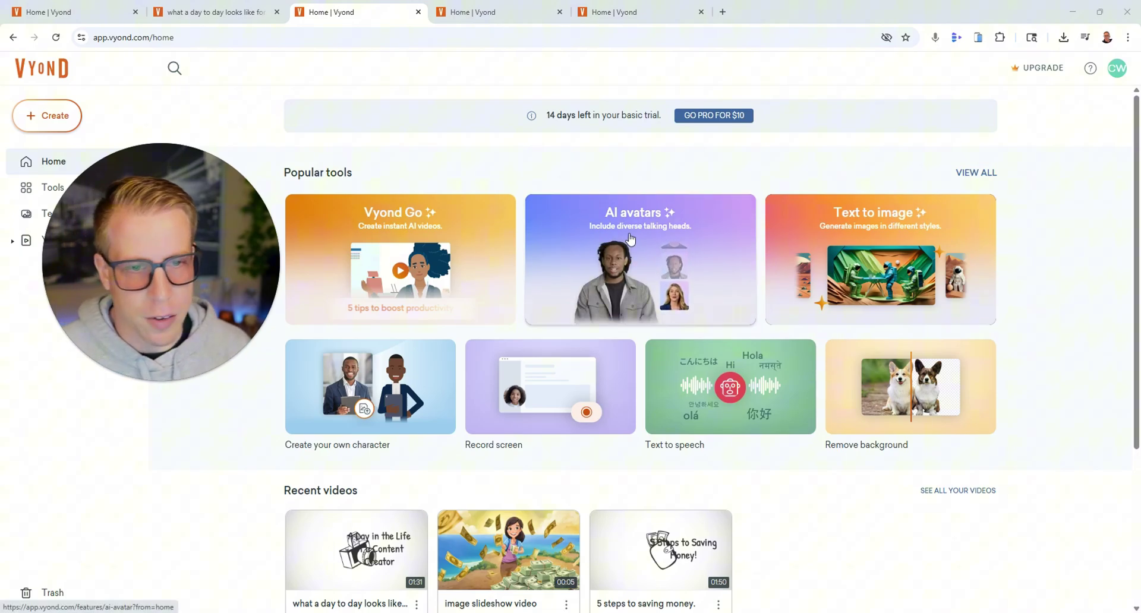
# Open the AI avatars tool and preview the office-desk and close-up office avatars
pyautogui.click(630, 239)
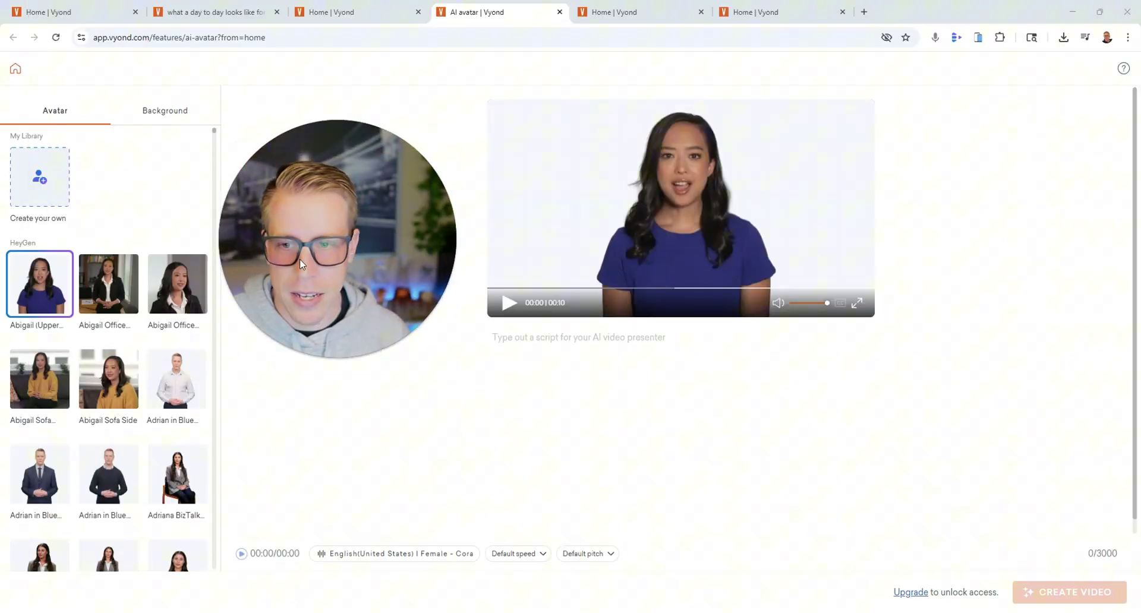
pyautogui.moveTo(357, 318); pyautogui.dragTo(890, 453)
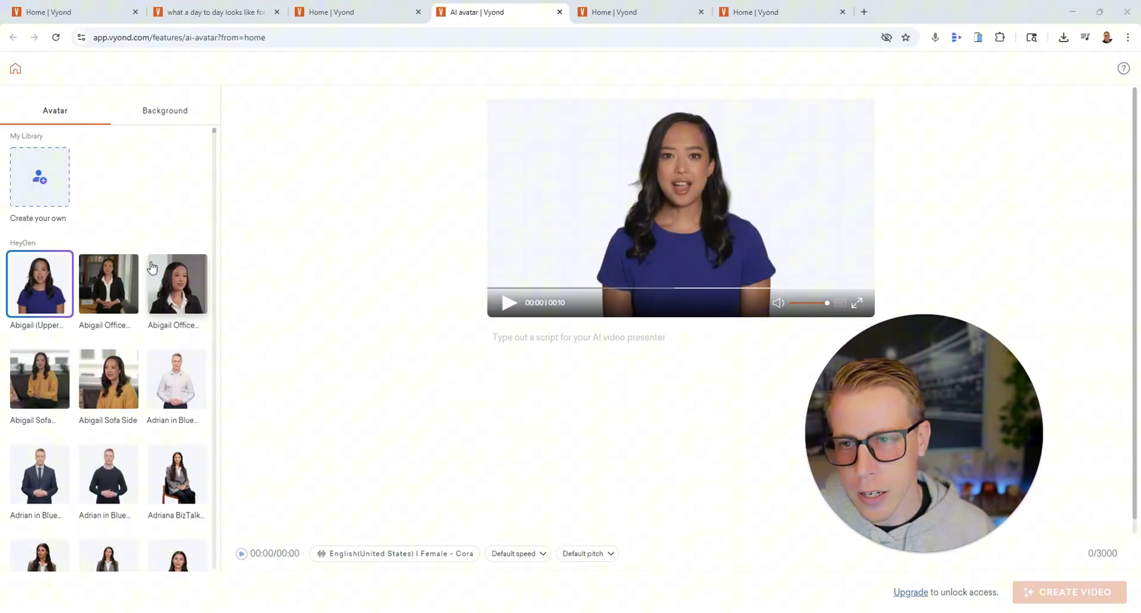
pyautogui.click(102, 293)
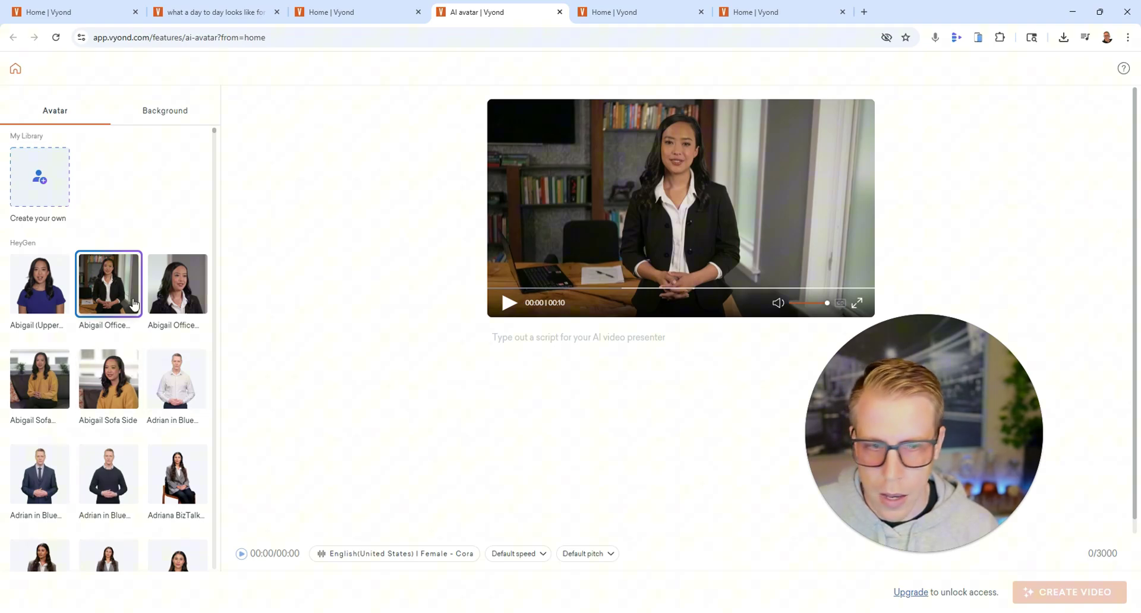
pyautogui.click(177, 284)
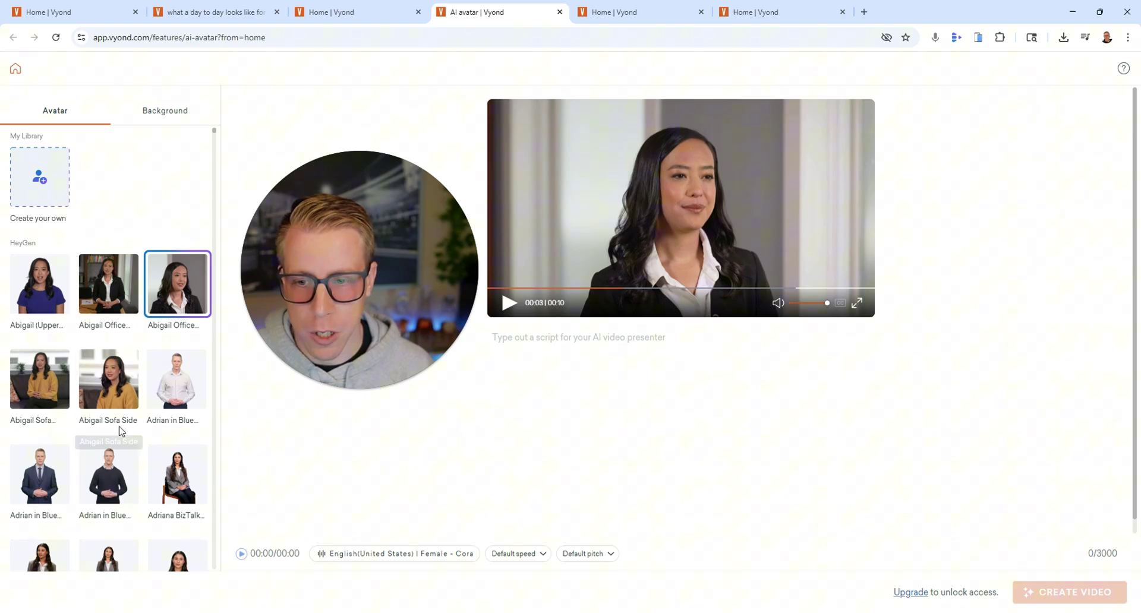
# Scroll down to the doctor avatar in a white coat, select it and play its preview
pyautogui.scroll(-3, 119, 430)
pyautogui.scroll(-6, 119, 430)
pyautogui.scroll(-6, 120, 427)
pyautogui.scroll(-3, 122, 426)
pyautogui.scroll(-3, 122, 429)
pyautogui.scroll(-5, 122, 429)
pyautogui.scroll(-5, 123, 429)
pyautogui.scroll(-3, 123, 429)
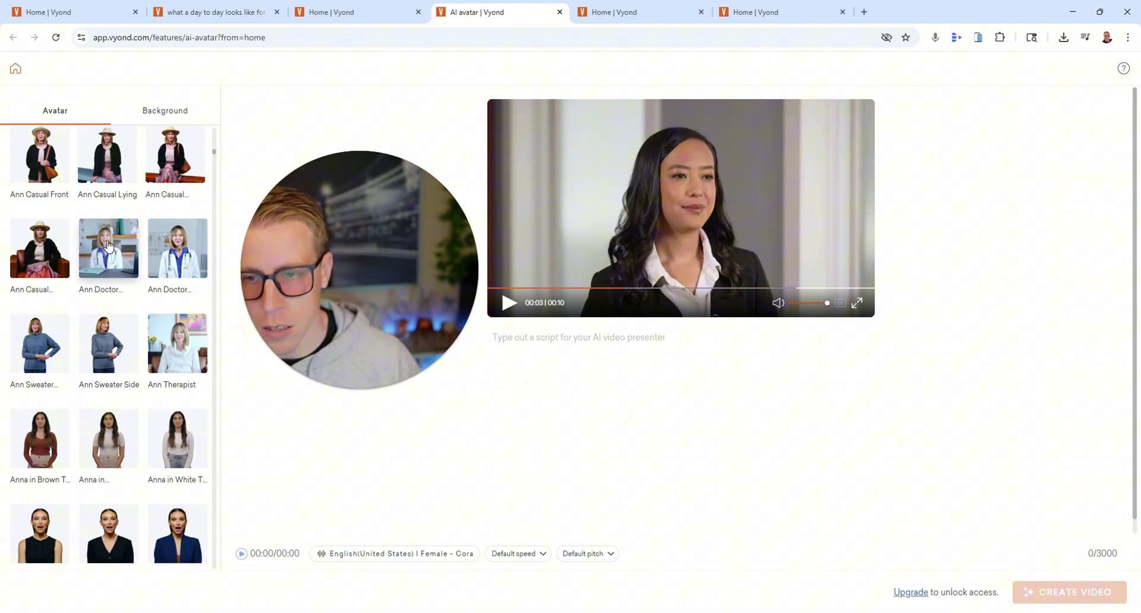
pyautogui.click(187, 249)
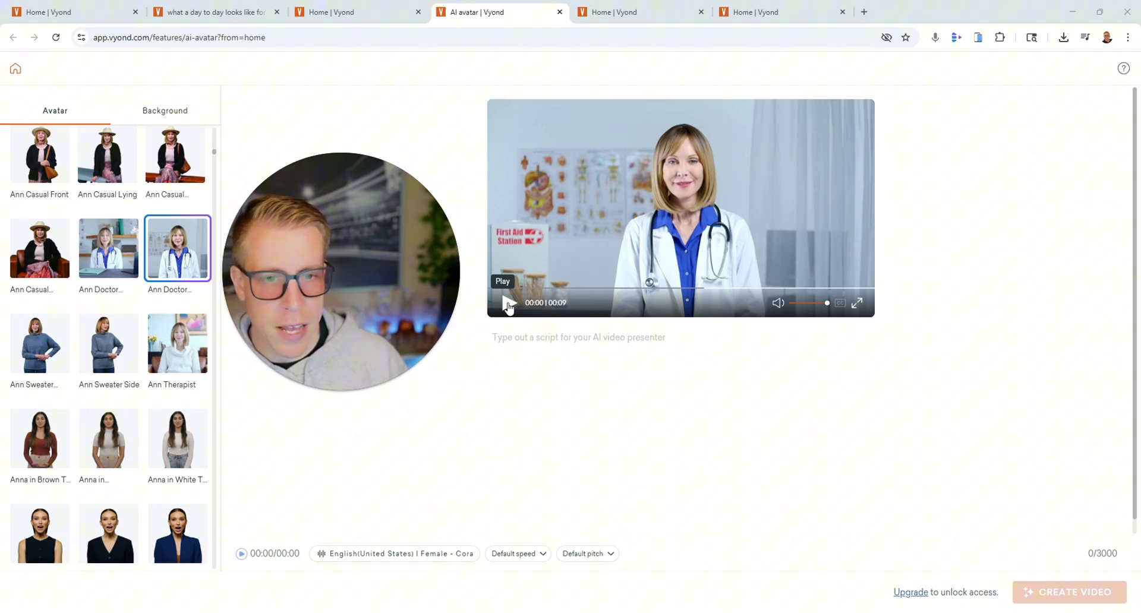
pyautogui.click(508, 304)
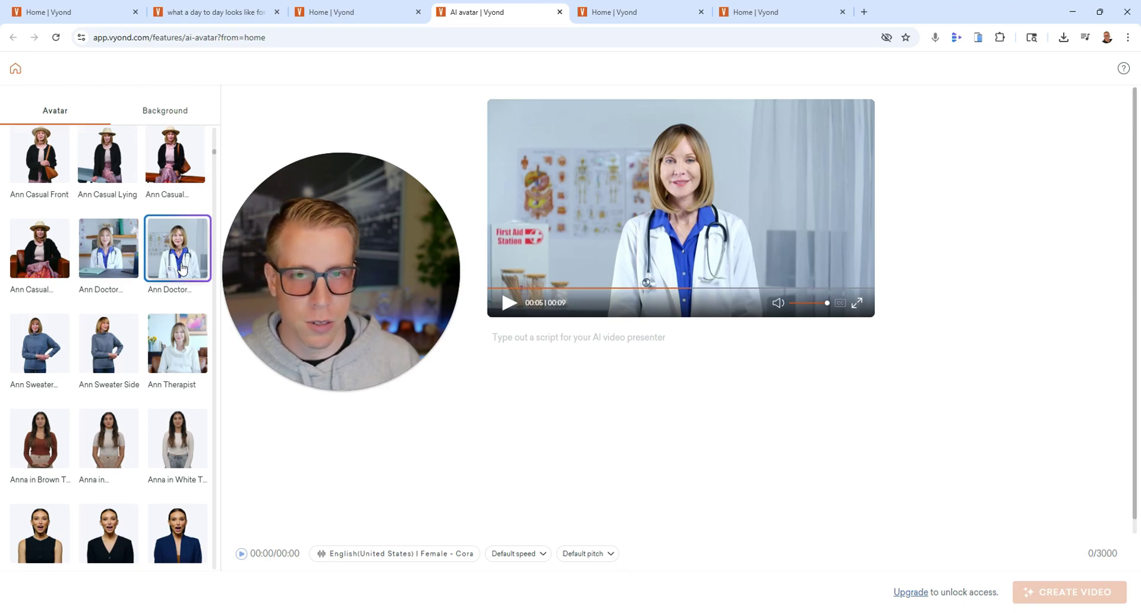
# In a spare tab, navigate to the HeyGen site
pyautogui.click(624, 13)
pyautogui.click(592, 37)
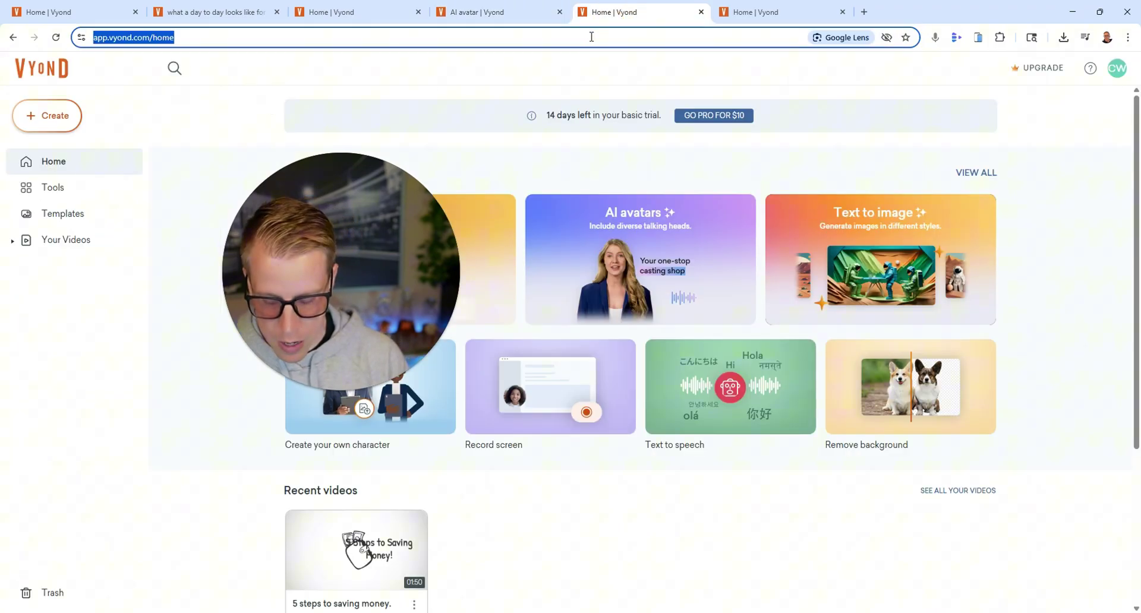
pyautogui.write('hey')
pyautogui.press('Return')
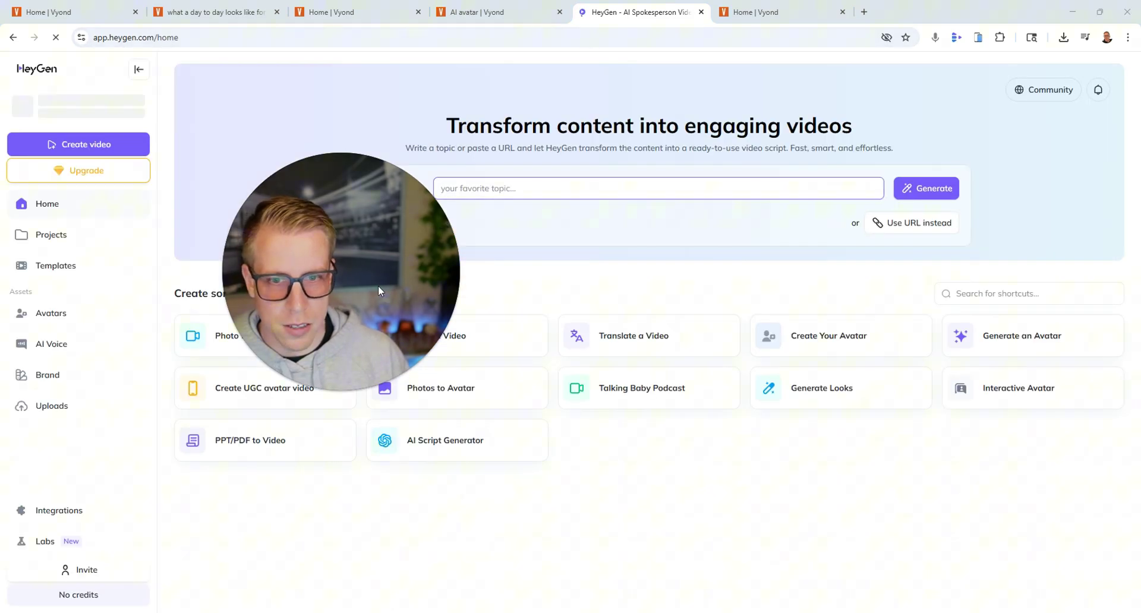
# Open the HeyGen Projects list, play and pause Video #1, then return to the list
pyautogui.scroll(-1, 489, 400)
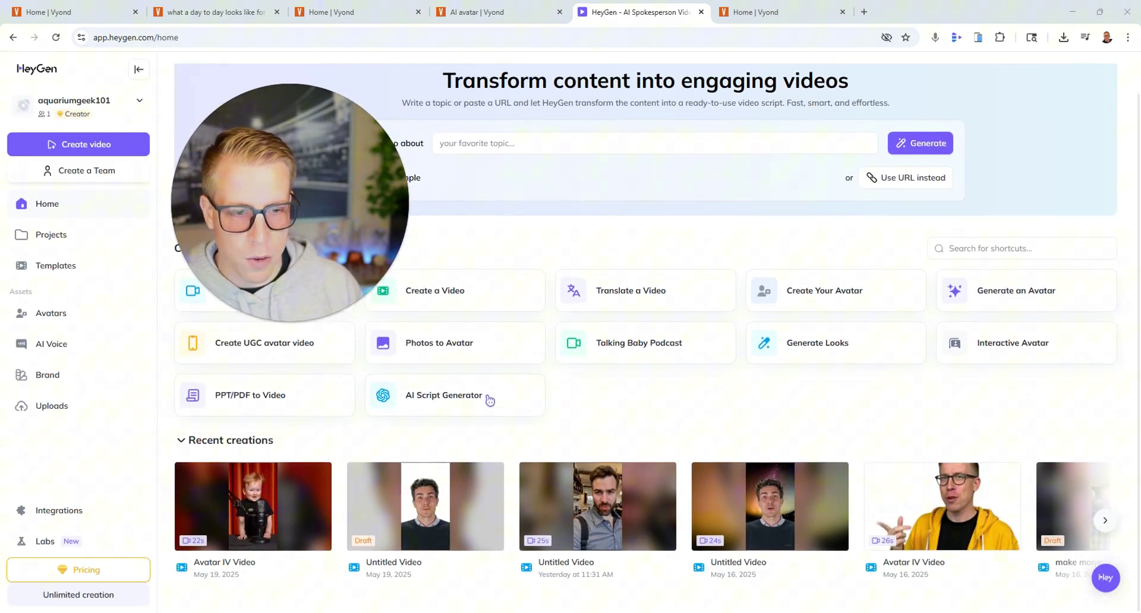
pyautogui.click(65, 237)
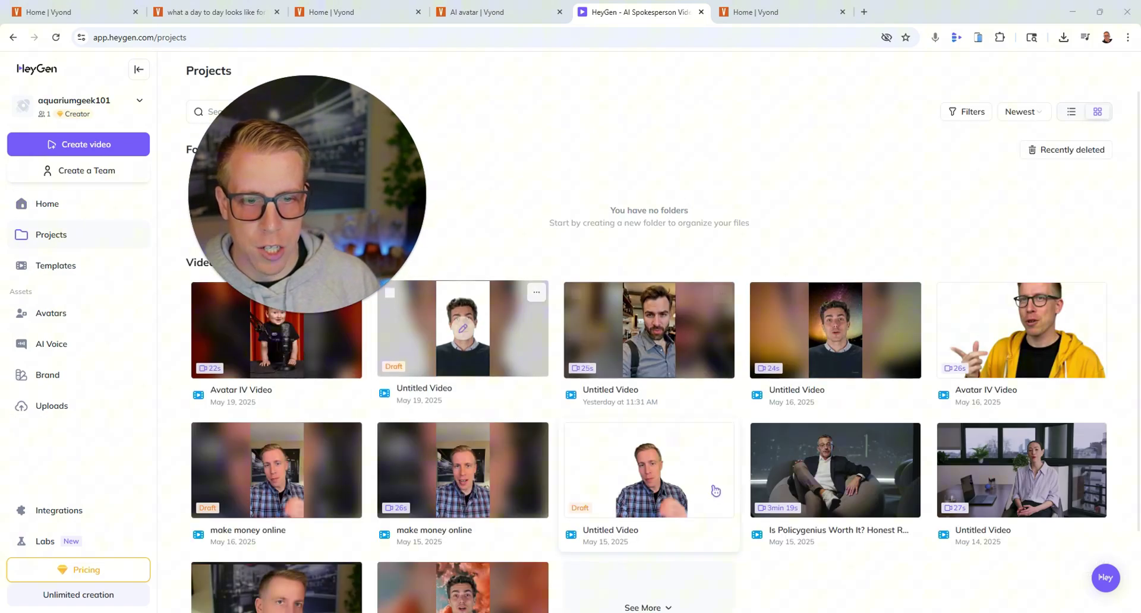
pyautogui.scroll(-1, 722, 506)
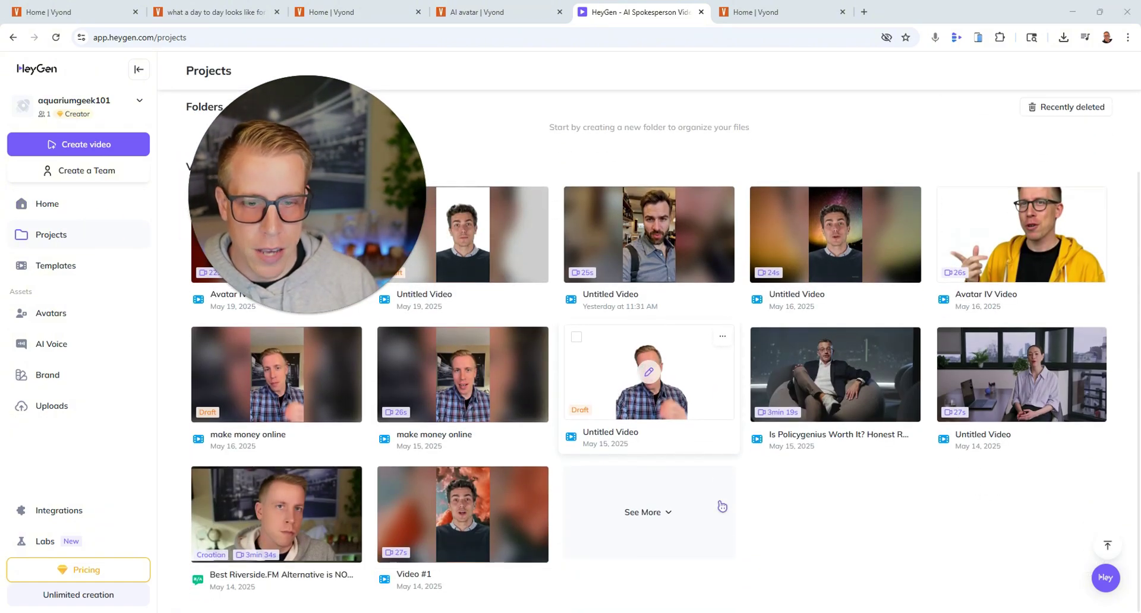
pyautogui.click(510, 523)
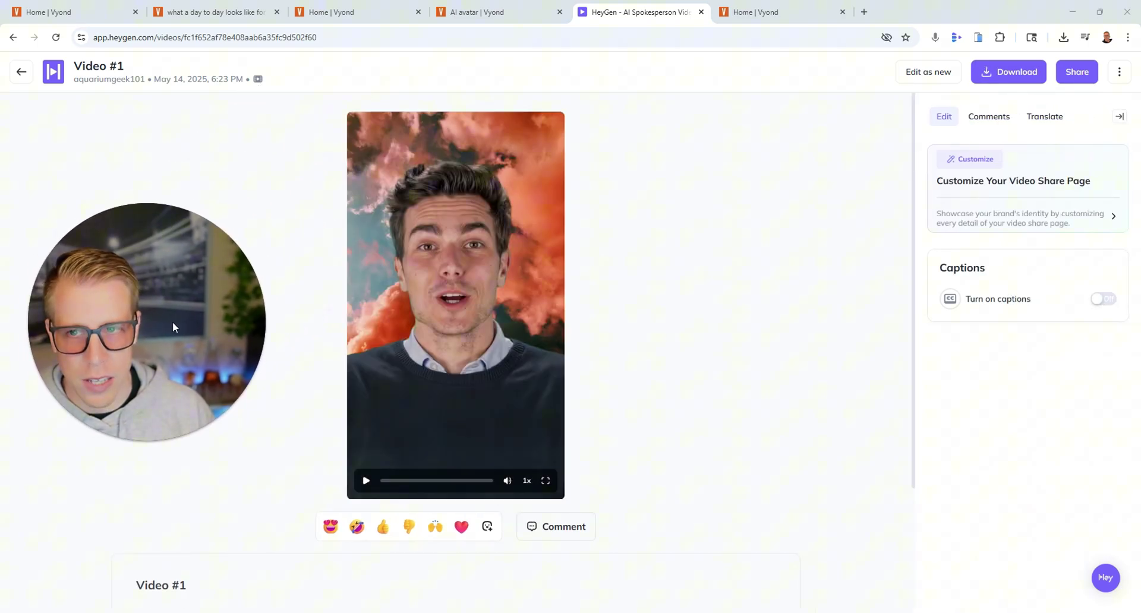
pyautogui.click(366, 481)
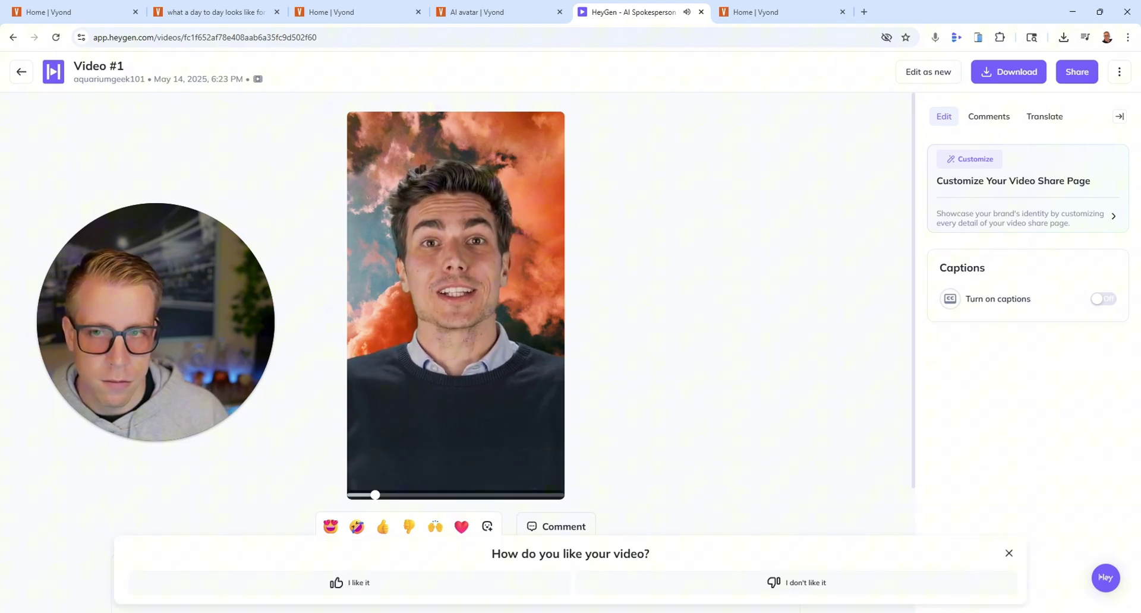
pyautogui.click(366, 482)
pyautogui.click(21, 74)
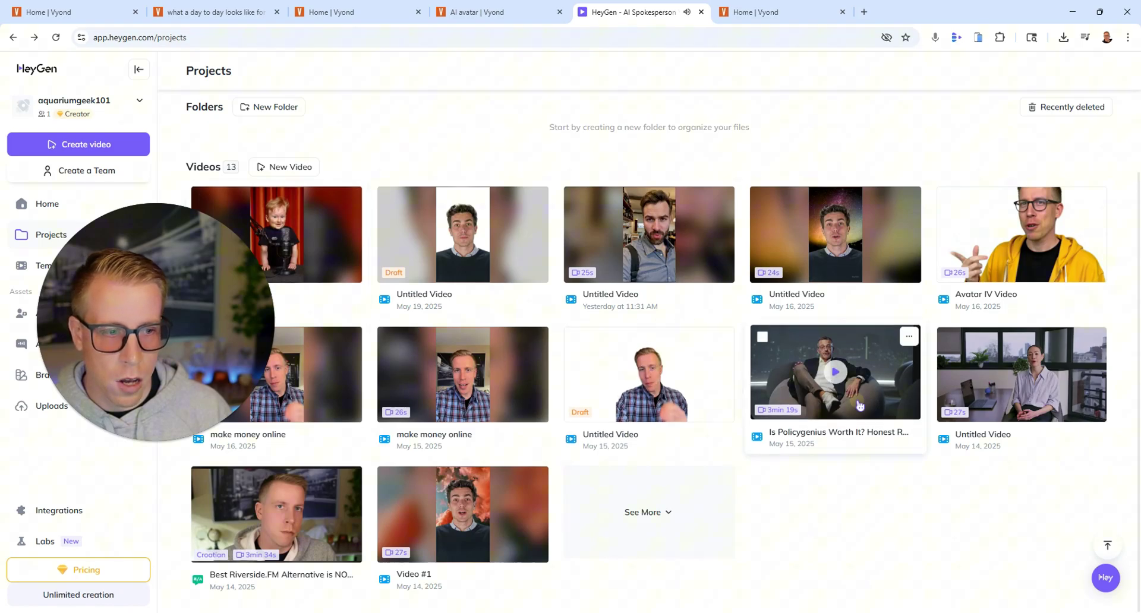
# Play and pause the HeyGen Policygenius review video, then go back to the Vyond home page
pyautogui.click(859, 405)
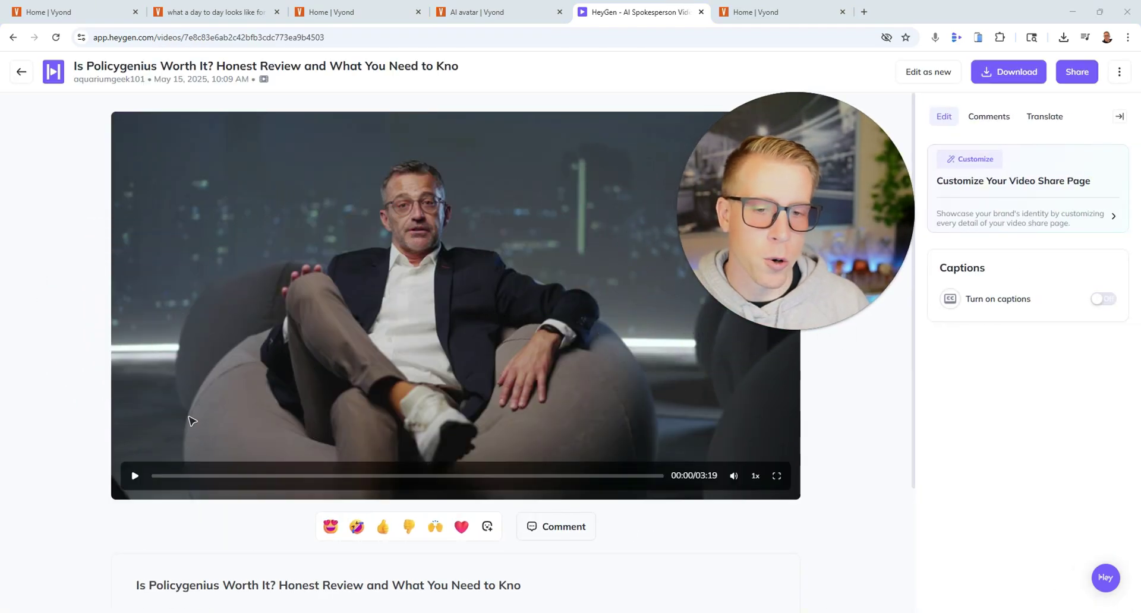
pyautogui.click(134, 476)
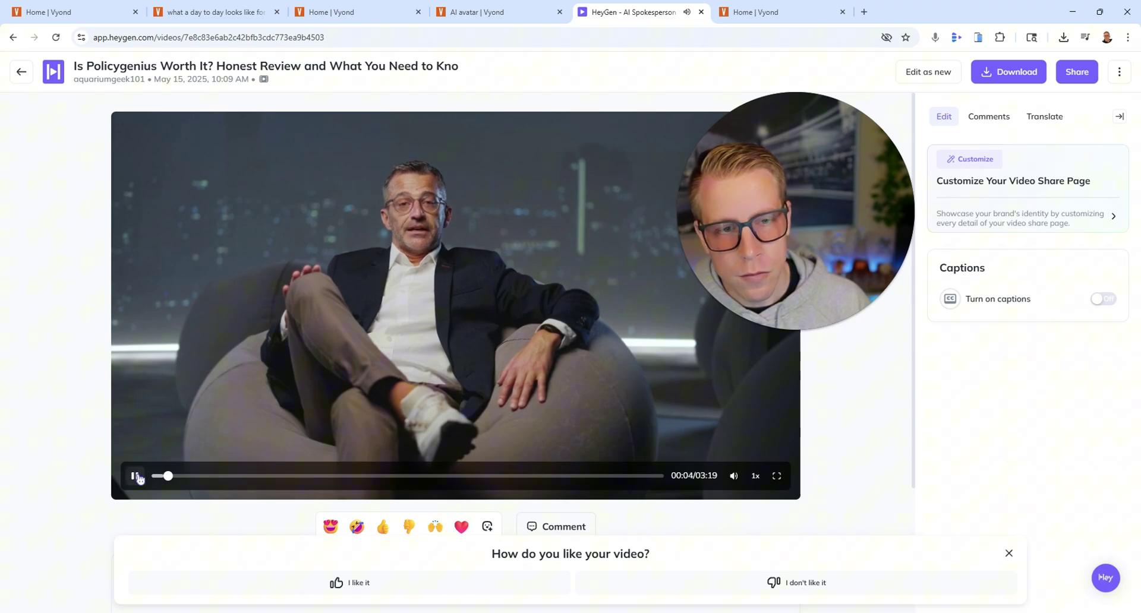
pyautogui.click(135, 475)
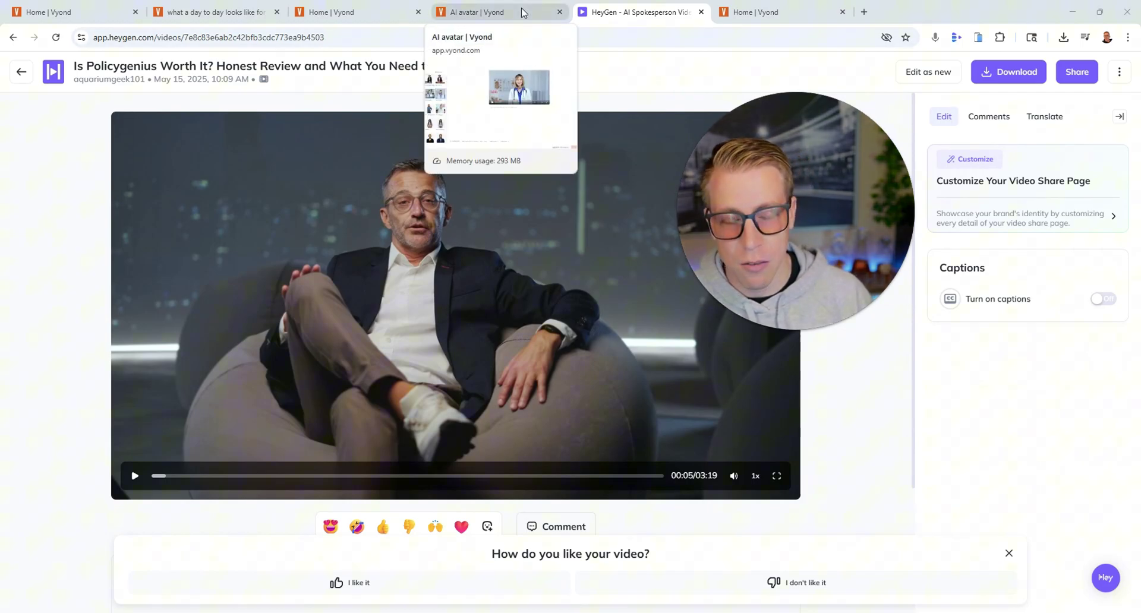
pyautogui.click(522, 13)
pyautogui.click(21, 74)
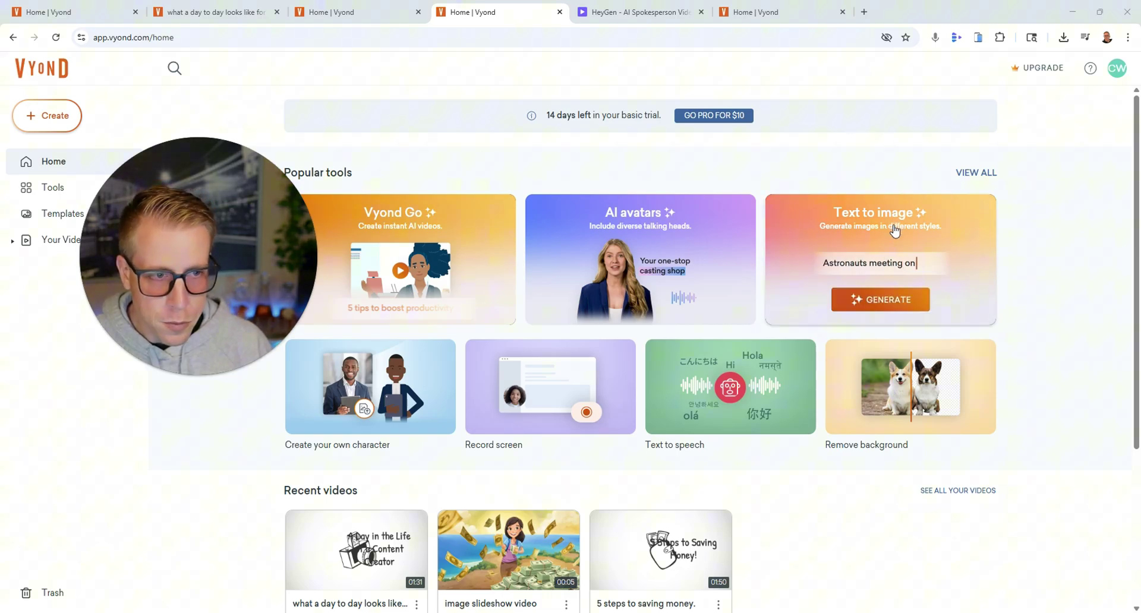
pyautogui.moveTo(881, 258)
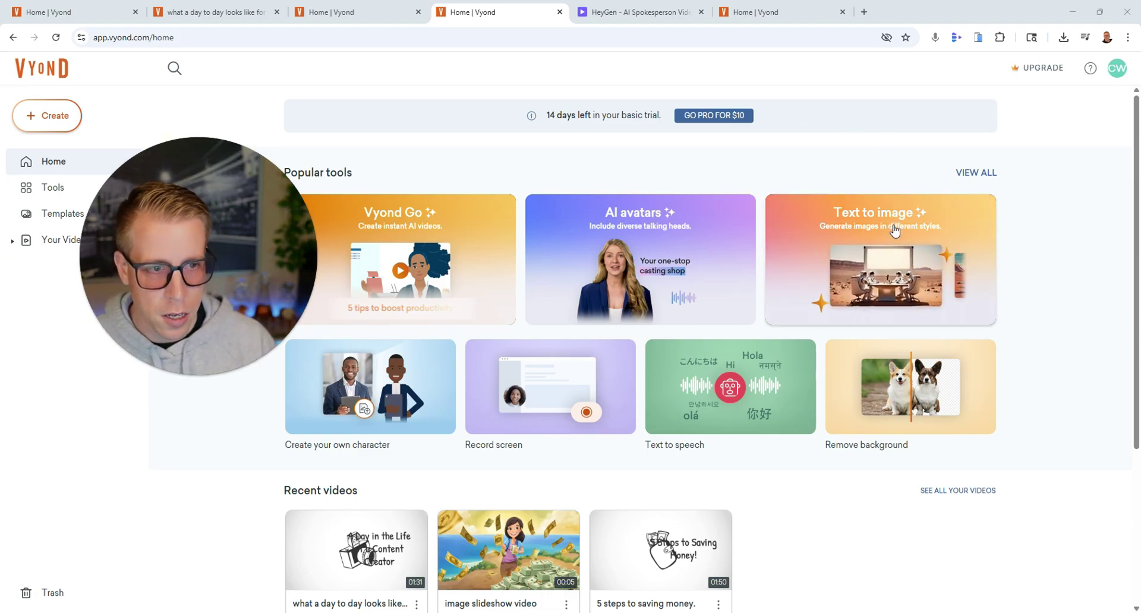
# Try the Text to image card, get past the upgrade offer, and edit the image slideshow video
pyautogui.click(893, 227)
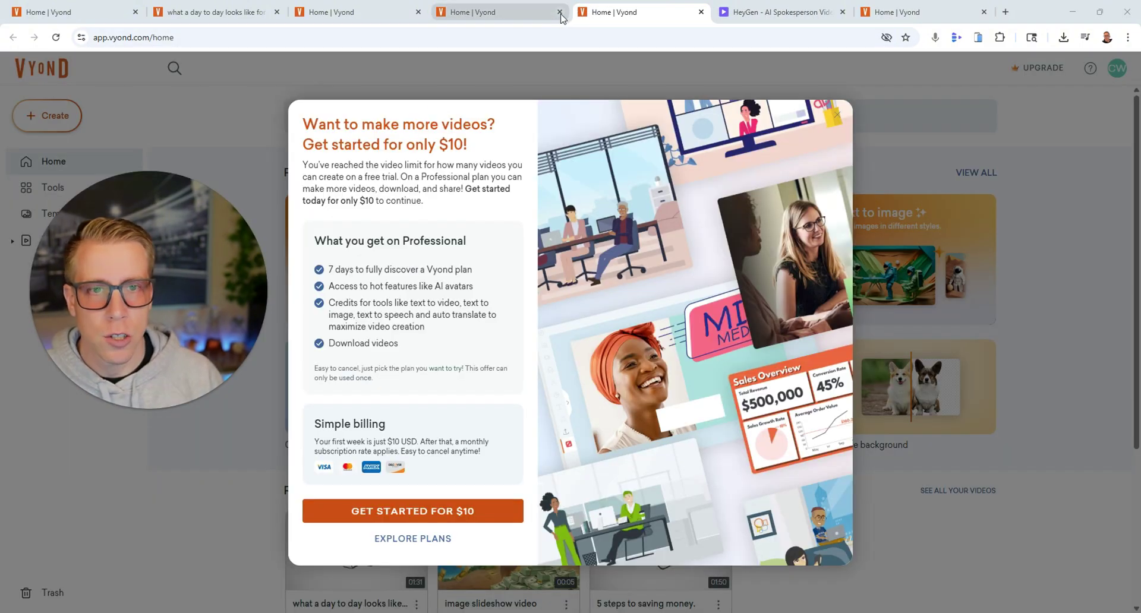
pyautogui.click(561, 13)
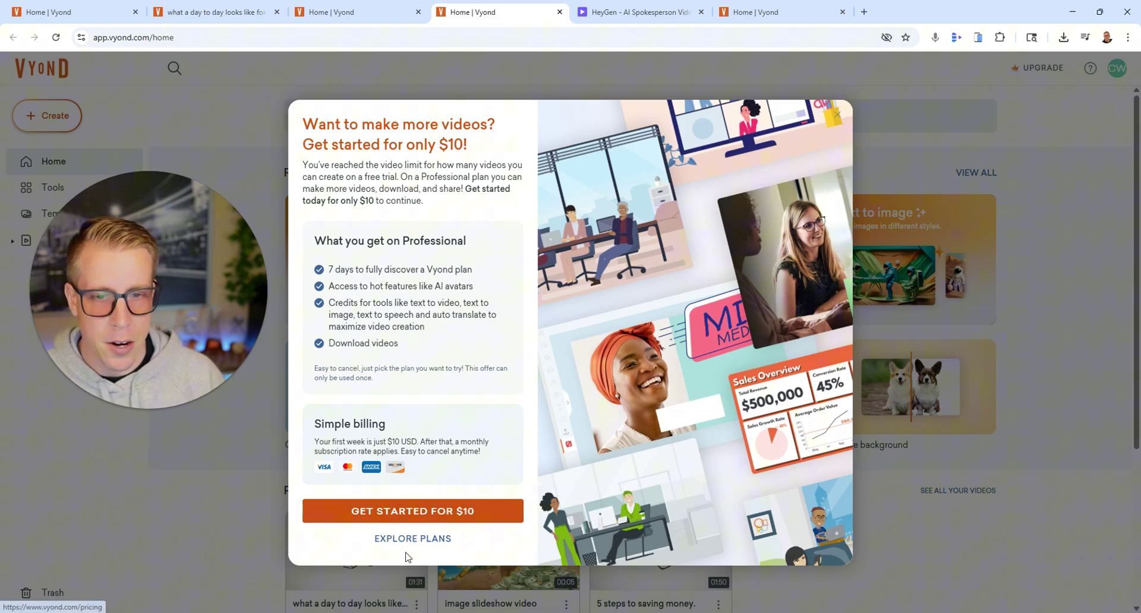
pyautogui.click(353, 12)
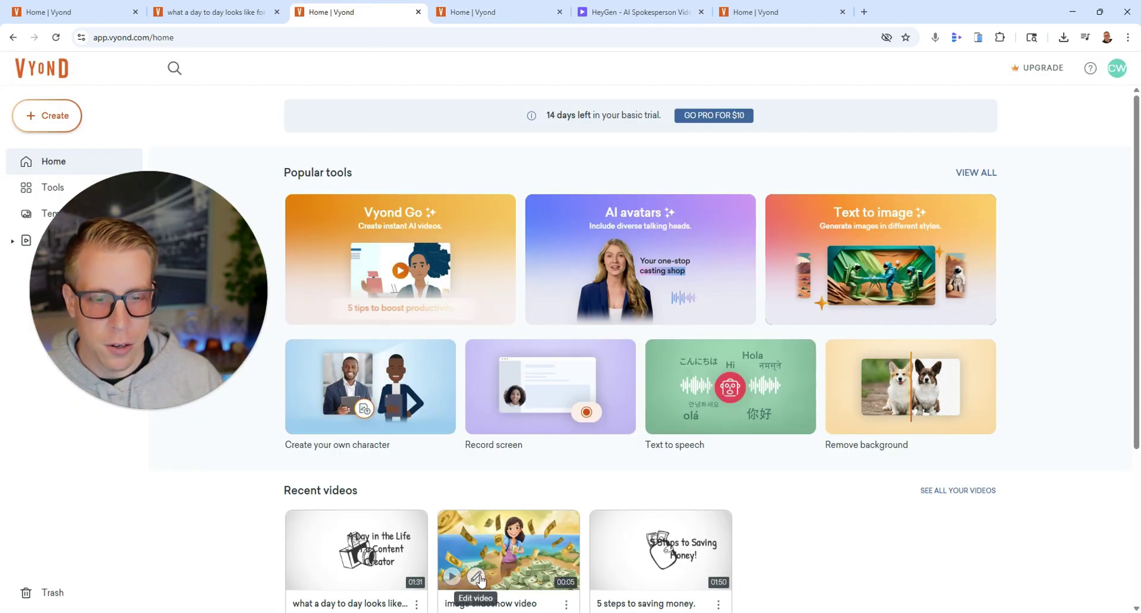
pyautogui.click(475, 576)
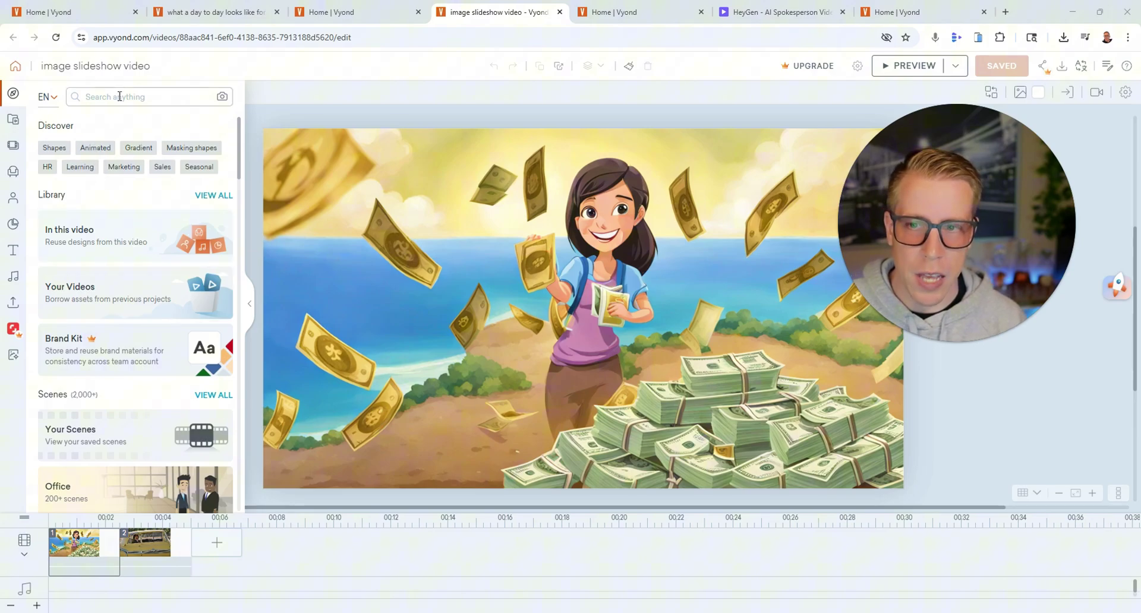
# Search assets for marketing, filter to Scenes, and start Image Generation's Text to Image tool
pyautogui.click(203, 96)
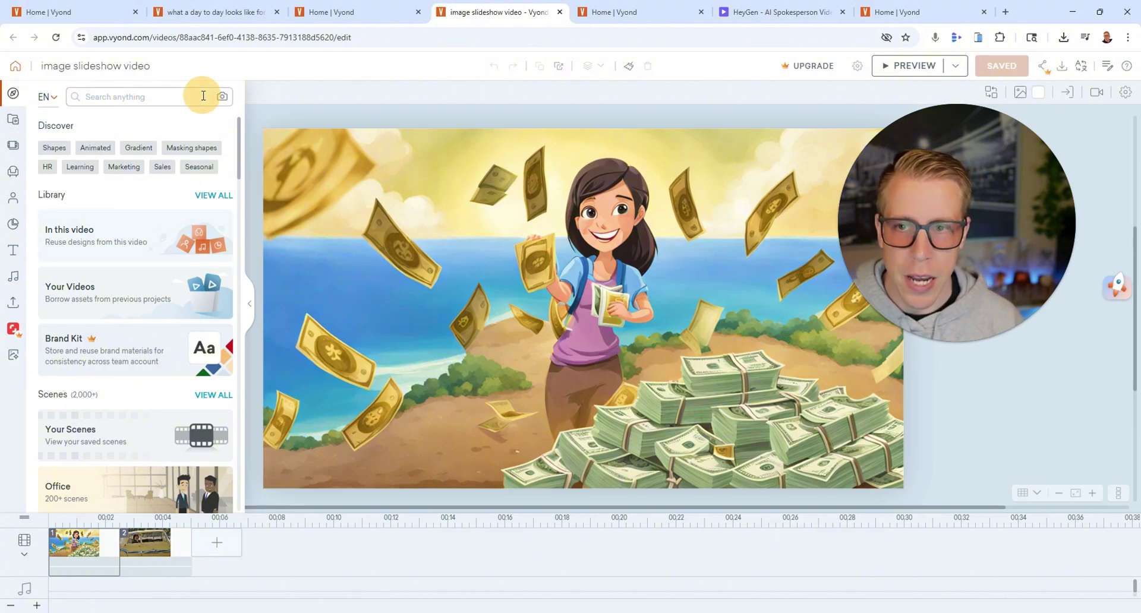
pyautogui.click(113, 96)
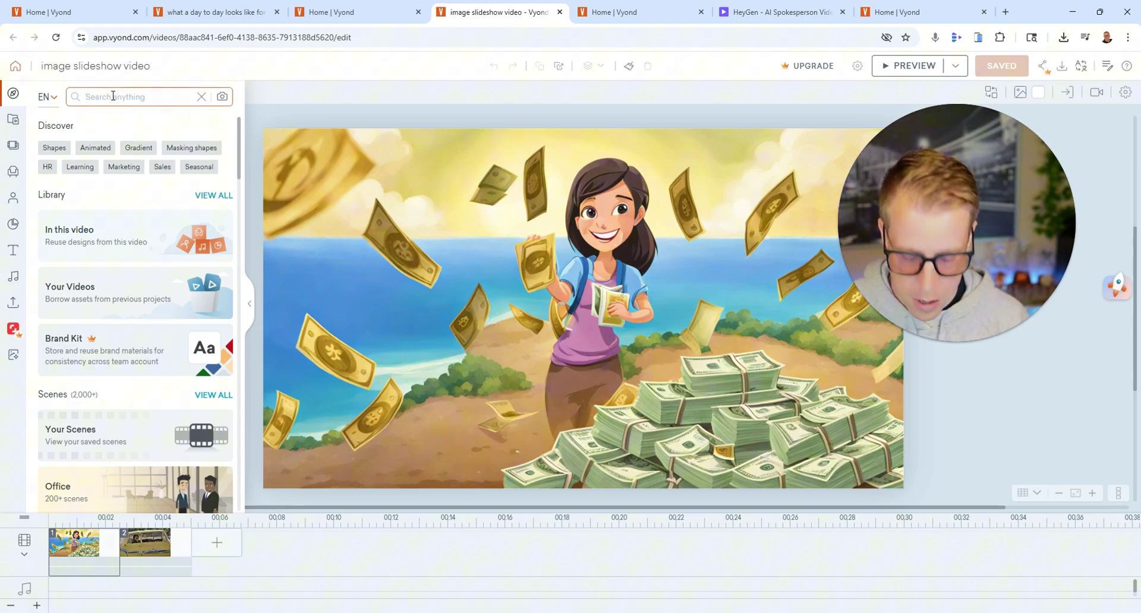
pyautogui.write('marketing')
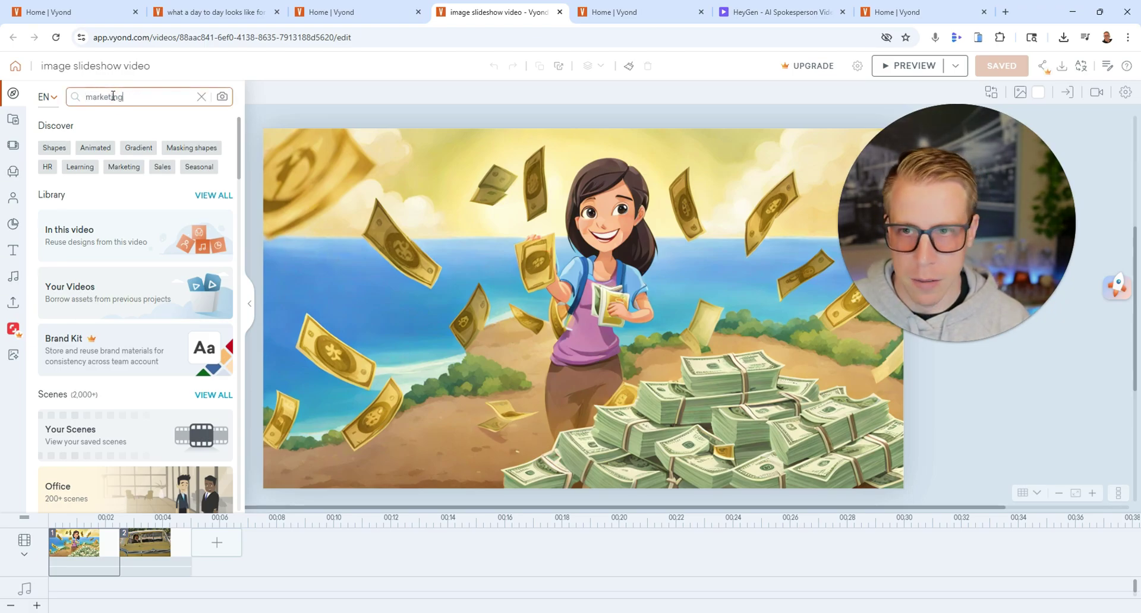
pyautogui.press('Return')
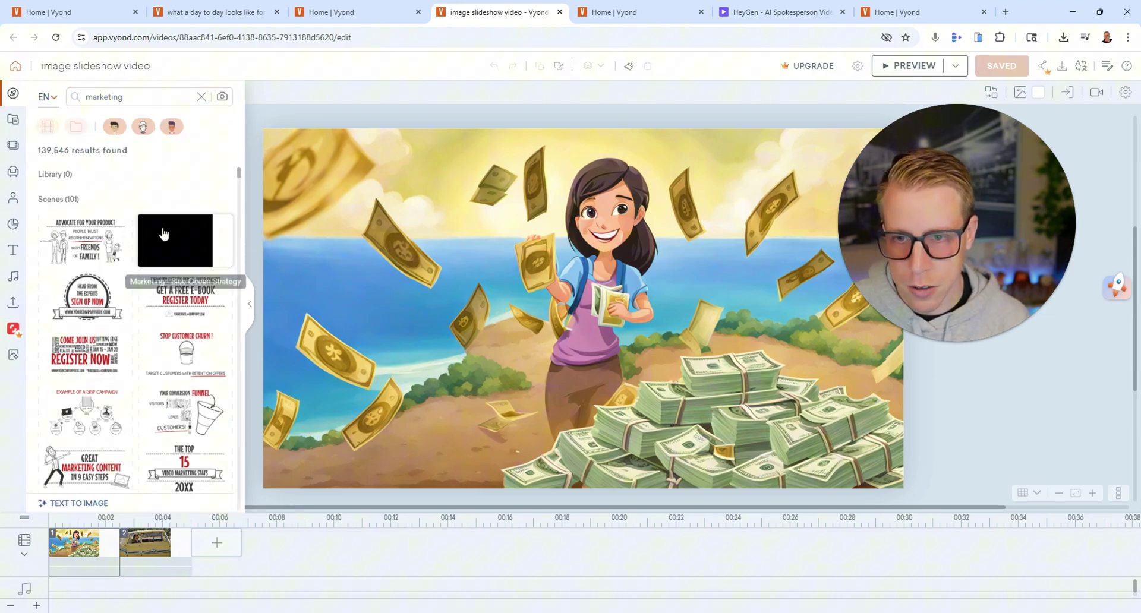
pyautogui.click(14, 153)
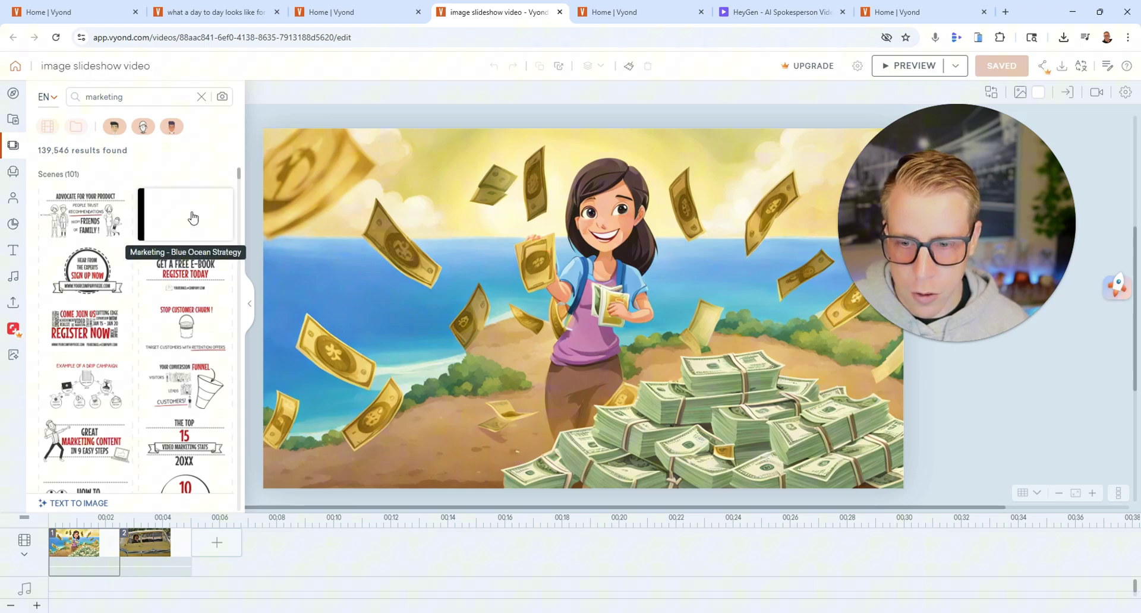
pyautogui.click(14, 358)
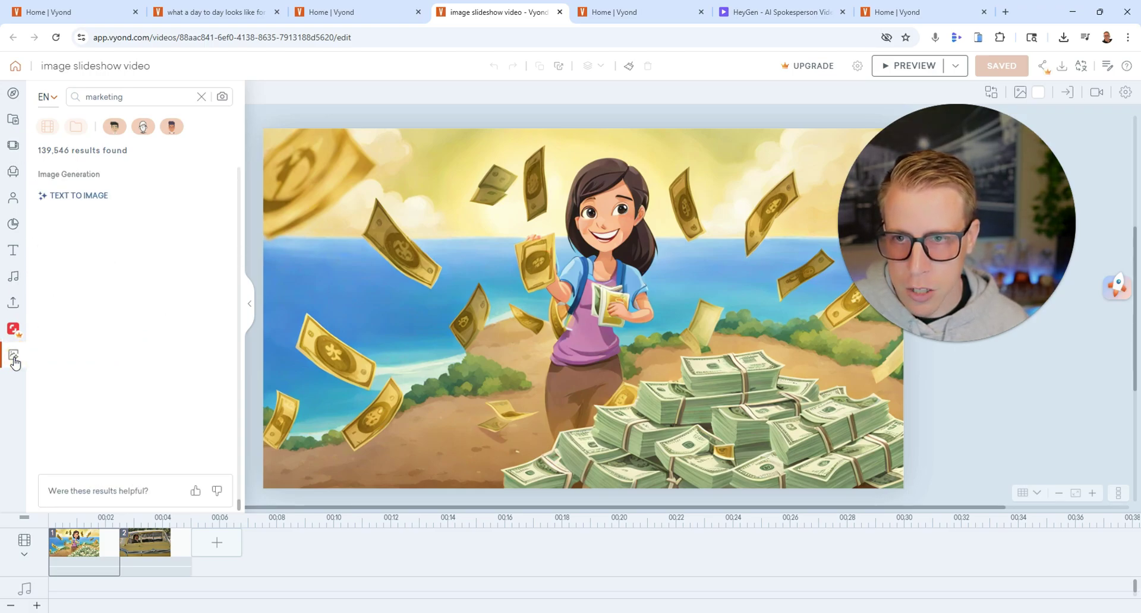
pyautogui.click(80, 196)
pyautogui.write('a person paying for coffee')
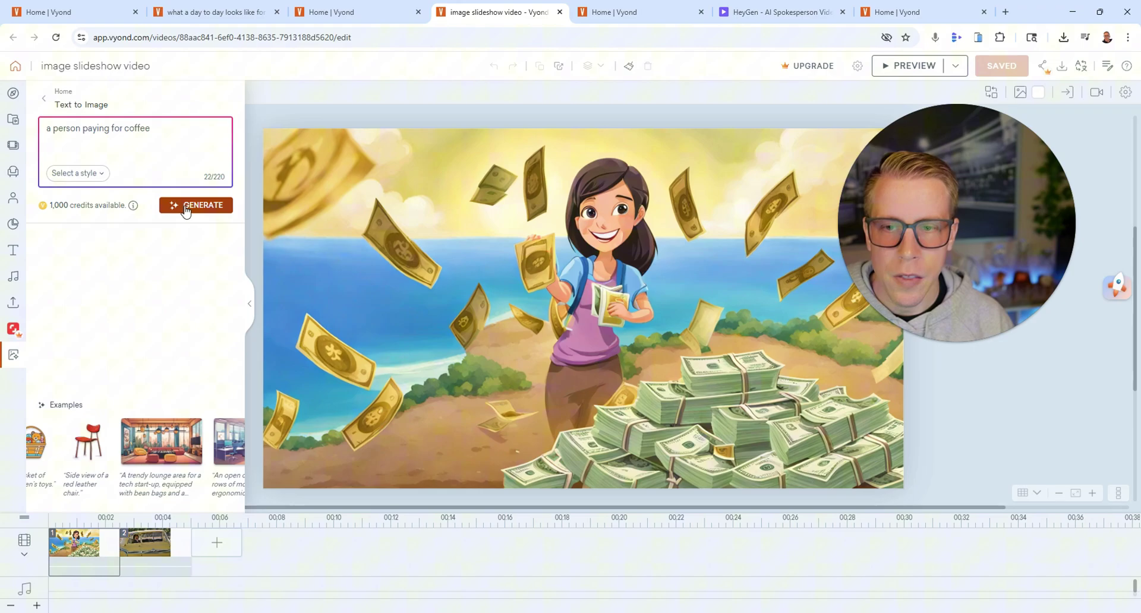
# Generate two images for 'a person paying for coffee' and bring up the Add Scene options
pyautogui.click(186, 209)
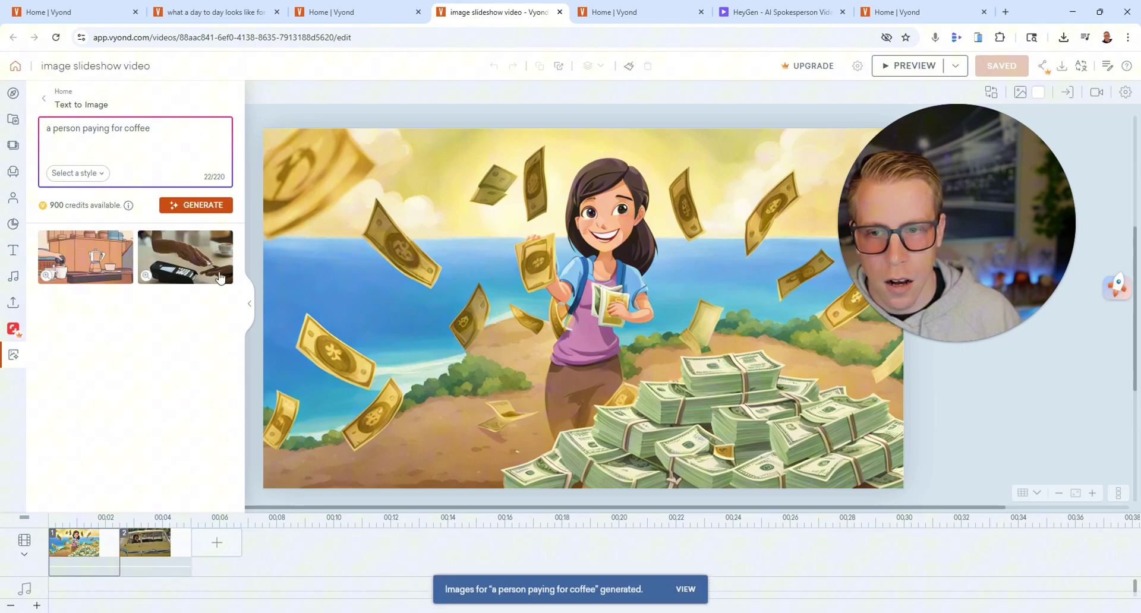
pyautogui.click(217, 545)
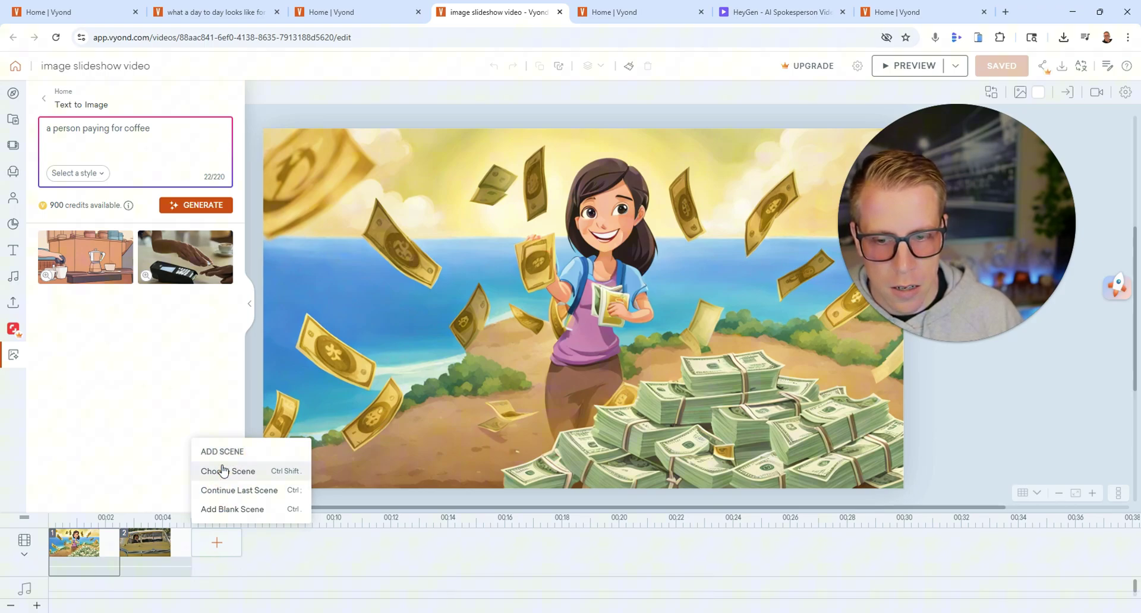
# Add a third scene and delete the yellow car image from scene 2
pyautogui.click(223, 471)
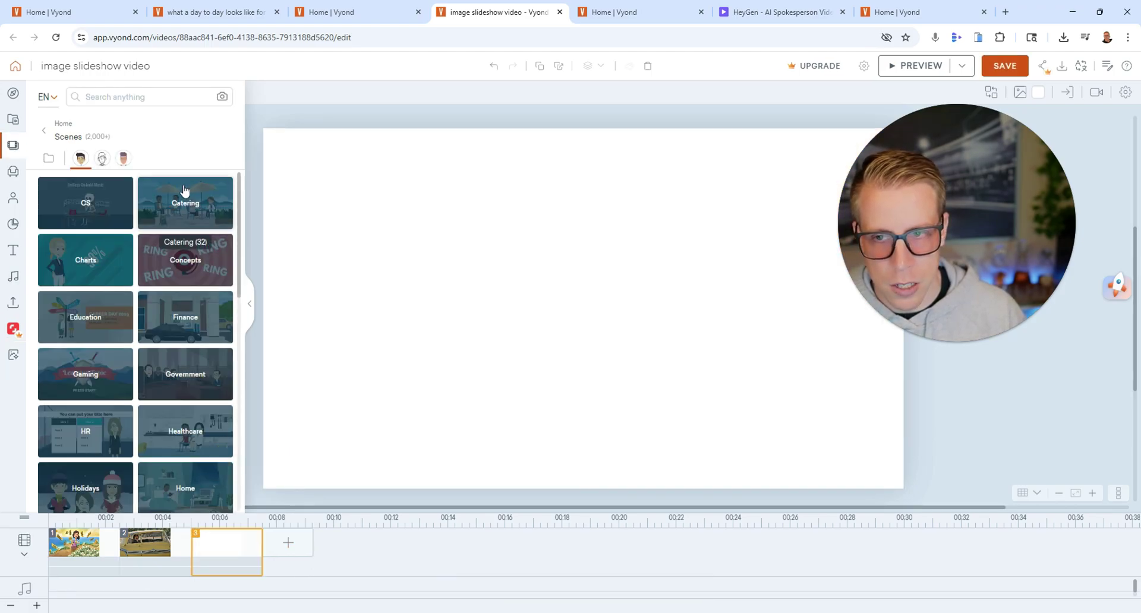
pyautogui.click(12, 360)
pyautogui.click(155, 101)
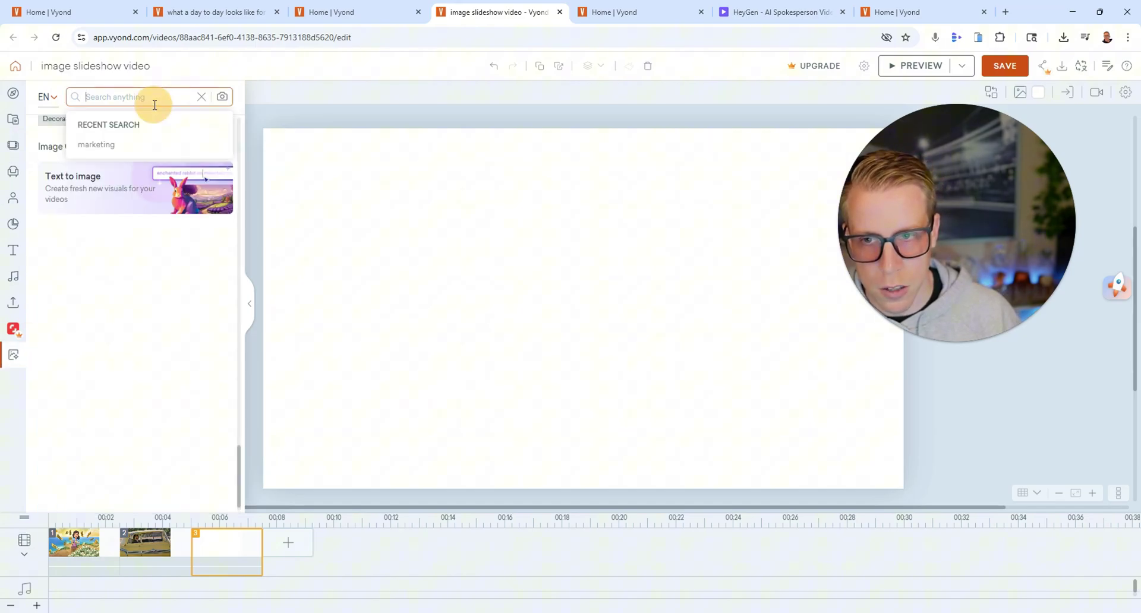
pyautogui.click(154, 551)
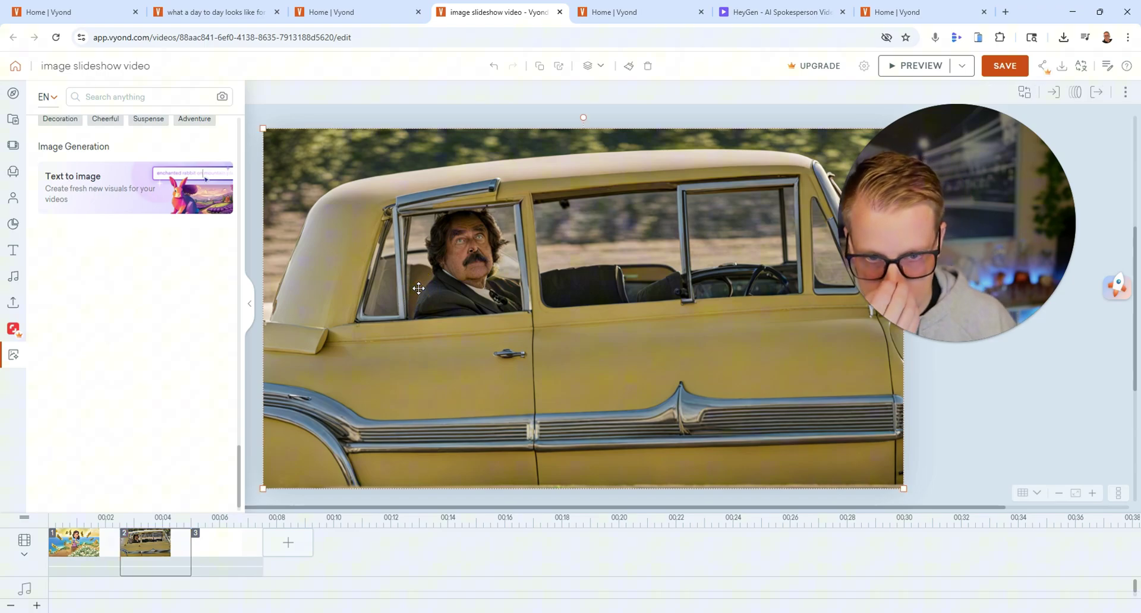
pyautogui.press('Delete')
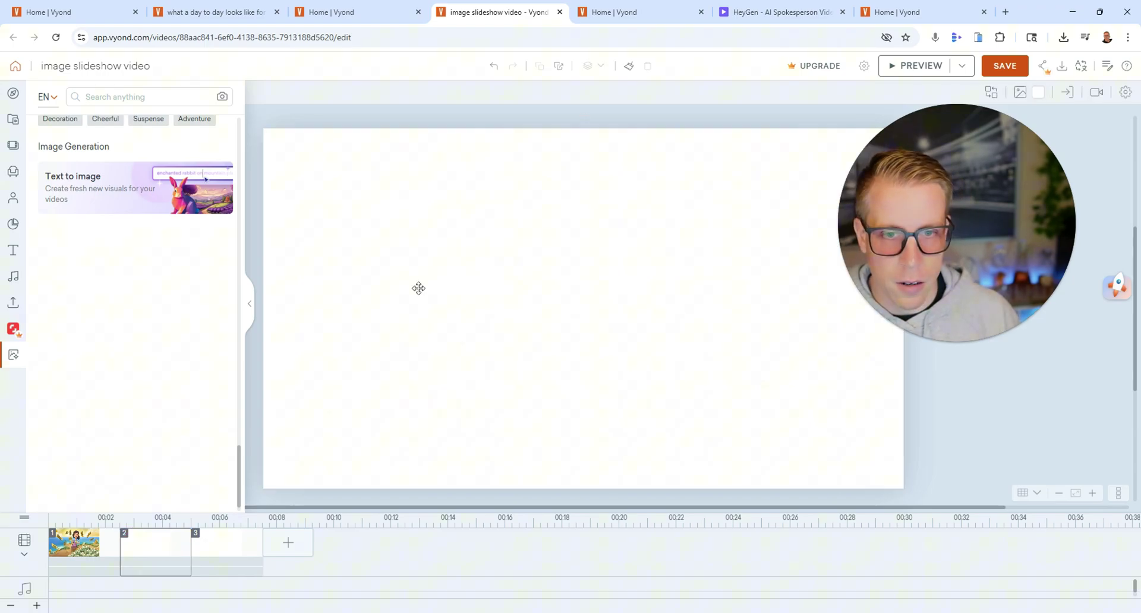
# Reopen the asset panel, browse up through the character categories, and close a spare Home tab
pyautogui.click(18, 358)
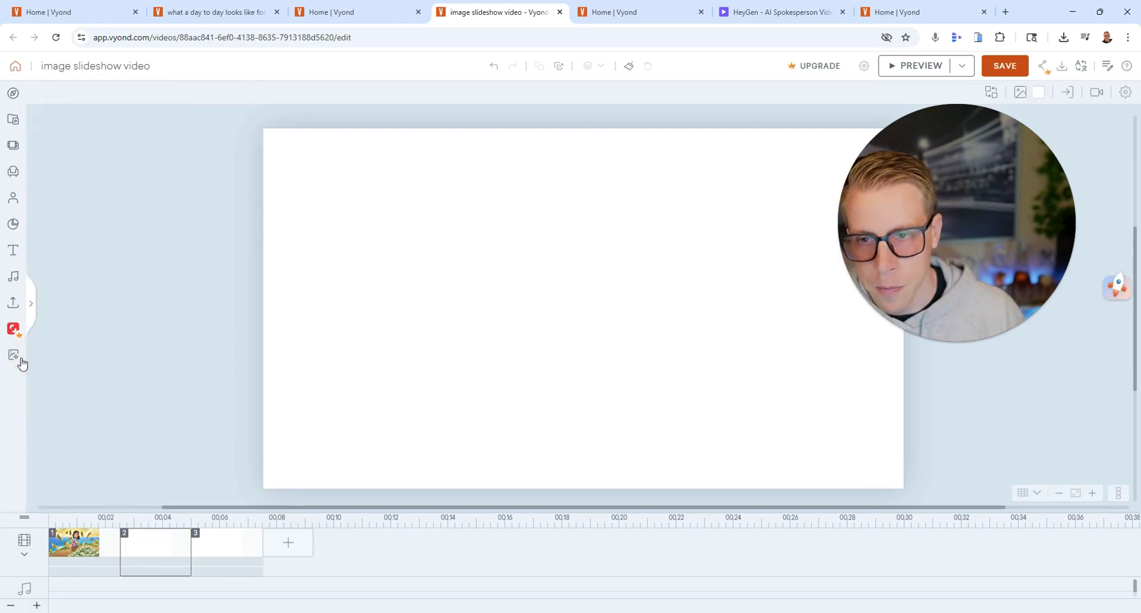
pyautogui.click(7, 359)
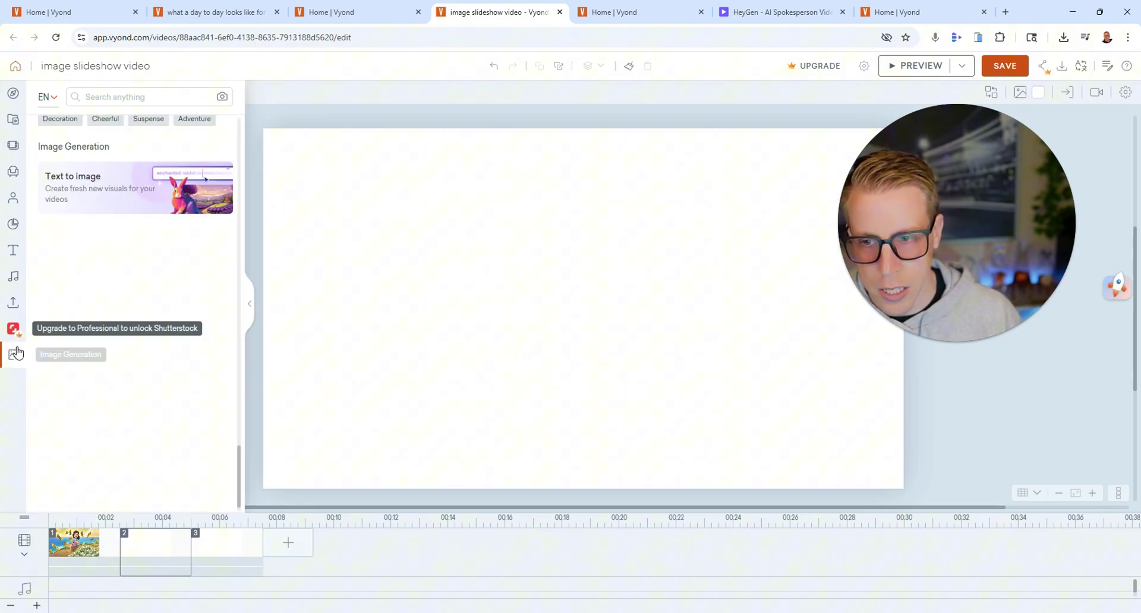
pyautogui.scroll(5, 146, 259)
pyautogui.scroll(5, 153, 288)
pyautogui.scroll(5, 122, 298)
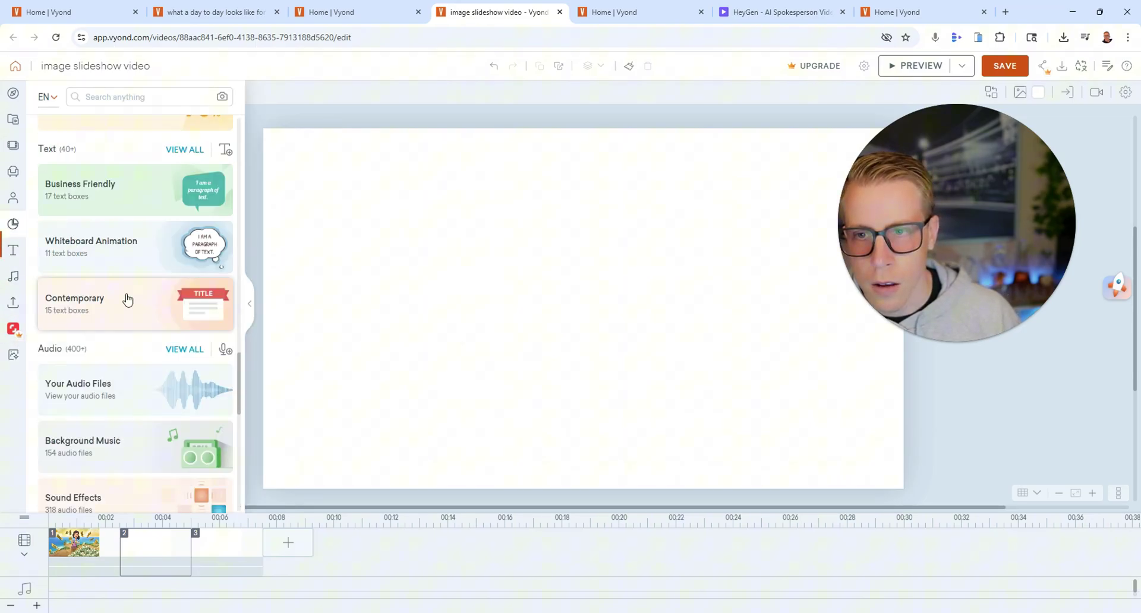
pyautogui.scroll(5, 127, 298)
pyautogui.scroll(4, 127, 299)
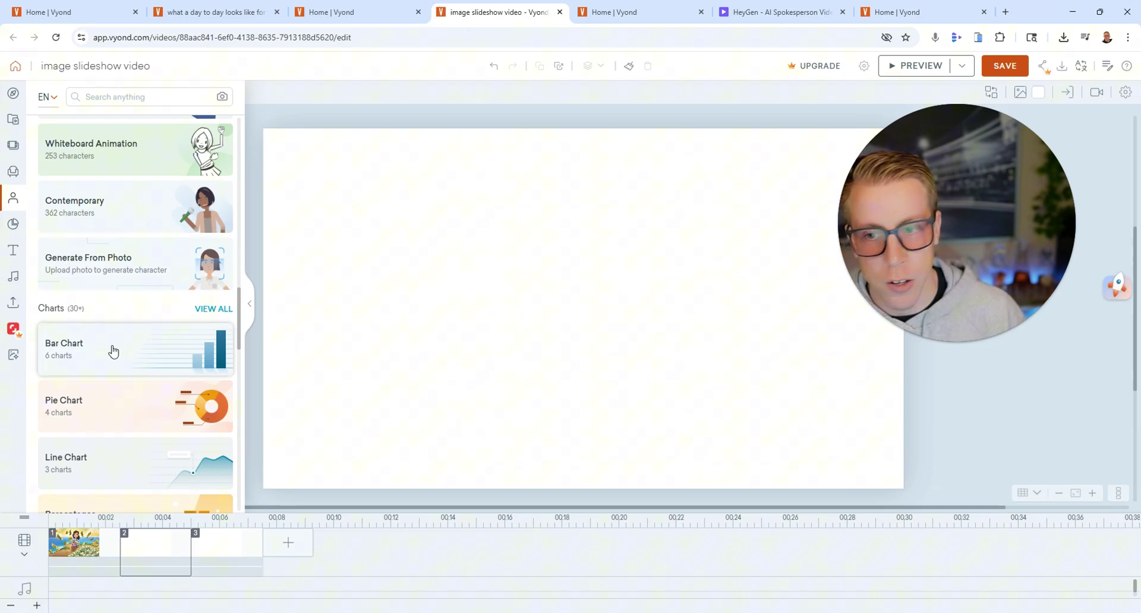
pyautogui.scroll(1, 124, 307)
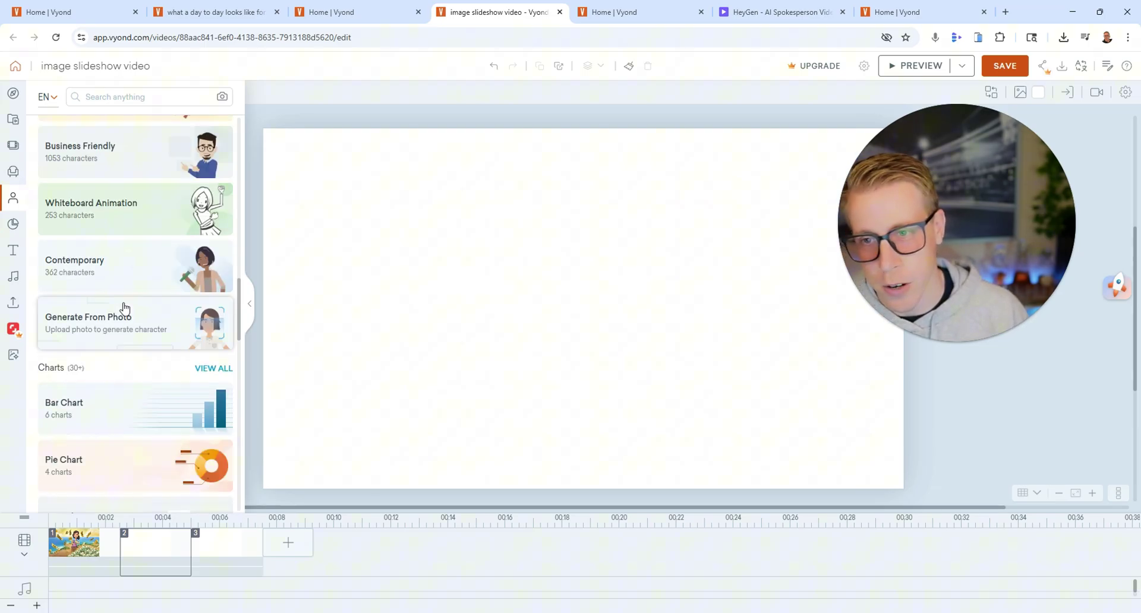
pyautogui.scroll(3, 144, 320)
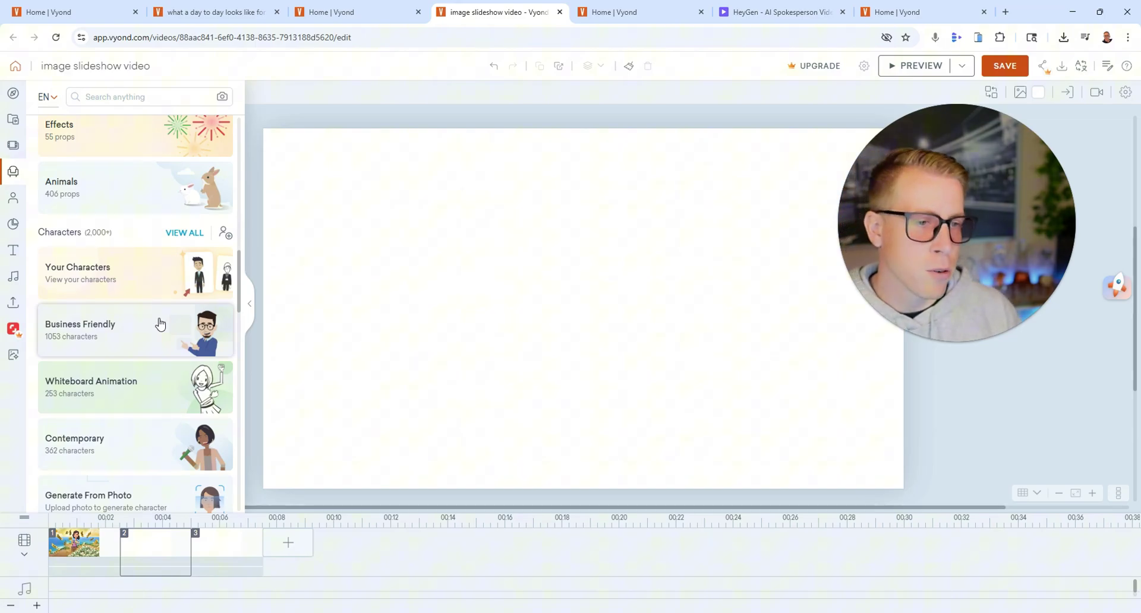
pyautogui.click(701, 12)
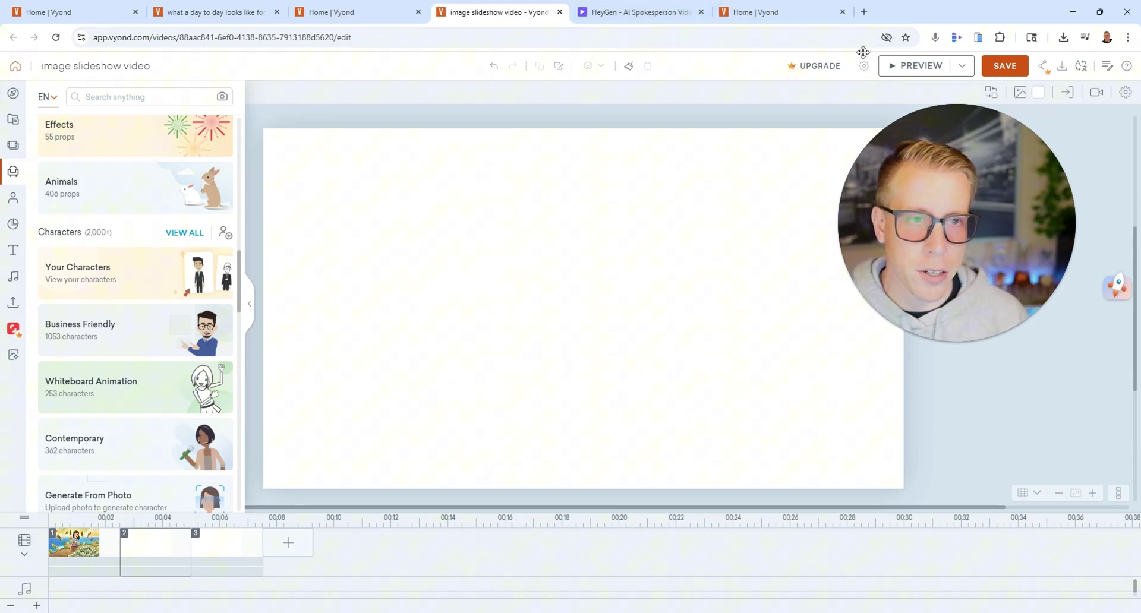
# Save the slideshow video and leave the editor, closing the day-in-the-life tab
pyautogui.click(16, 68)
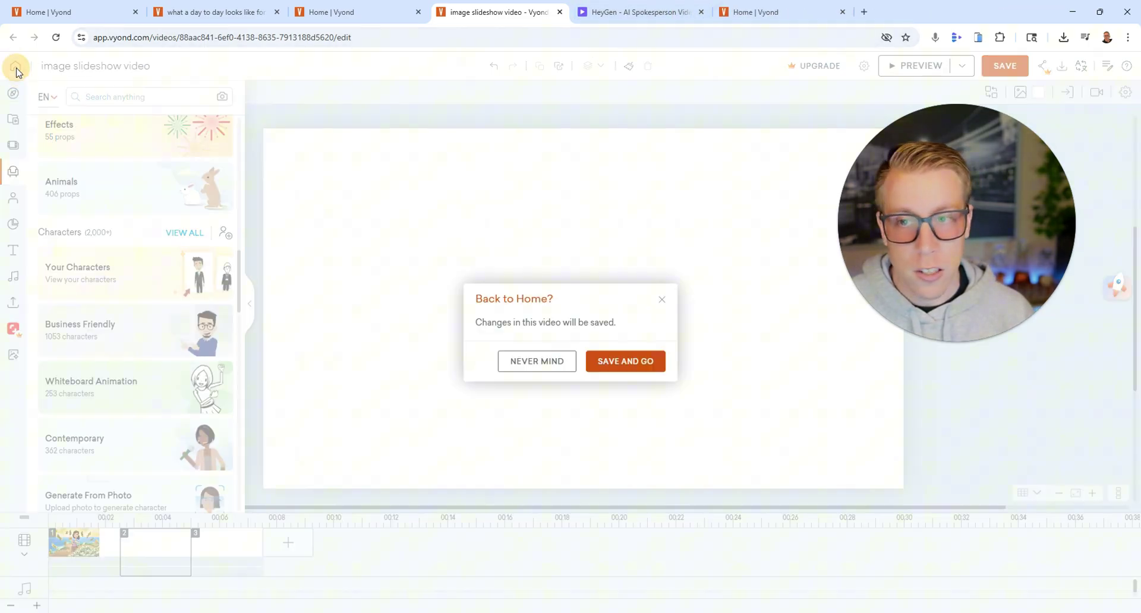
pyautogui.click(625, 372)
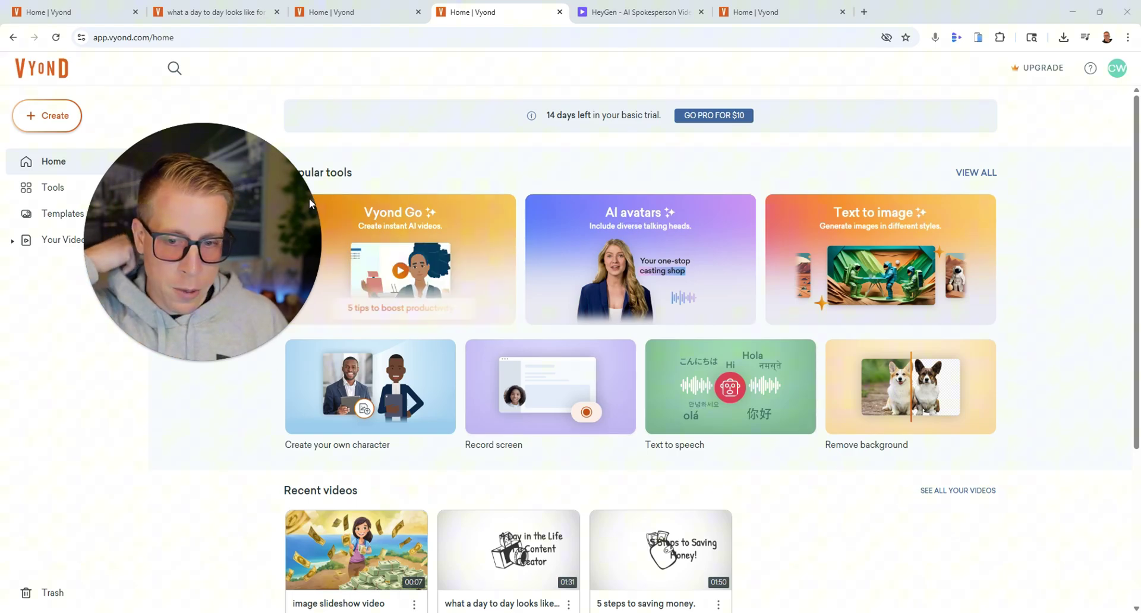
pyautogui.click(364, 353)
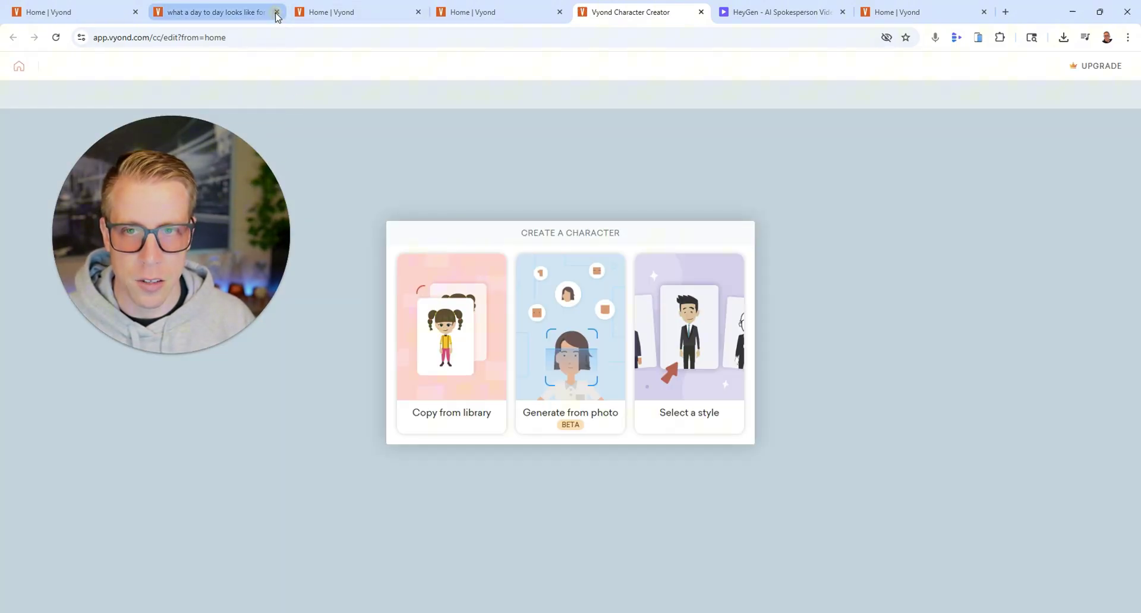
pyautogui.click(276, 12)
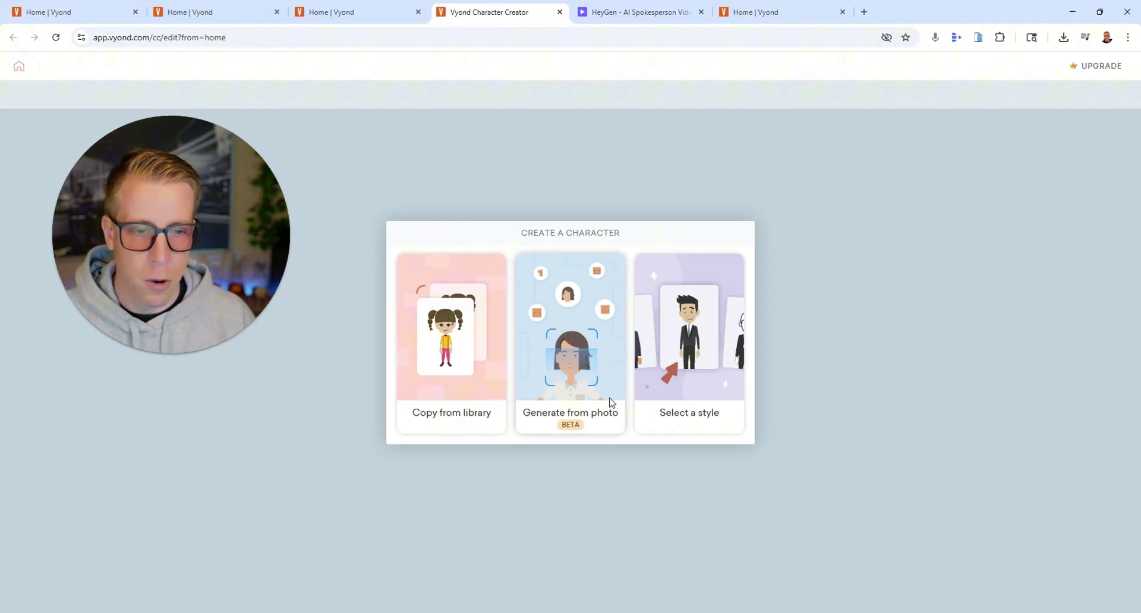
# Generate a character from a Downloads photo, declining camera access, and save it to the library
pyautogui.click(574, 385)
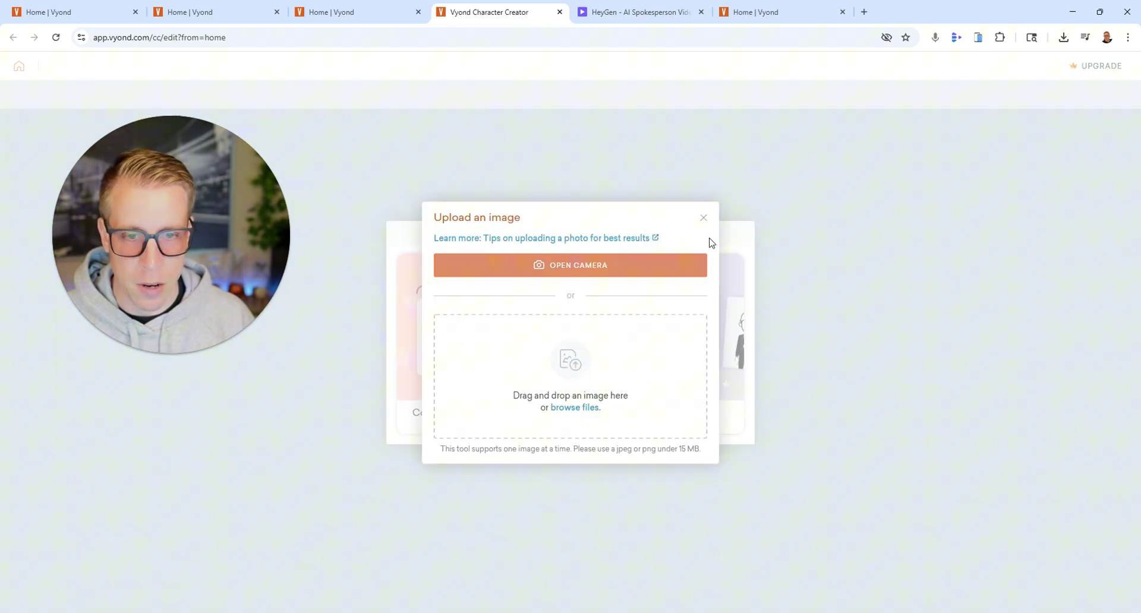
pyautogui.click(704, 218)
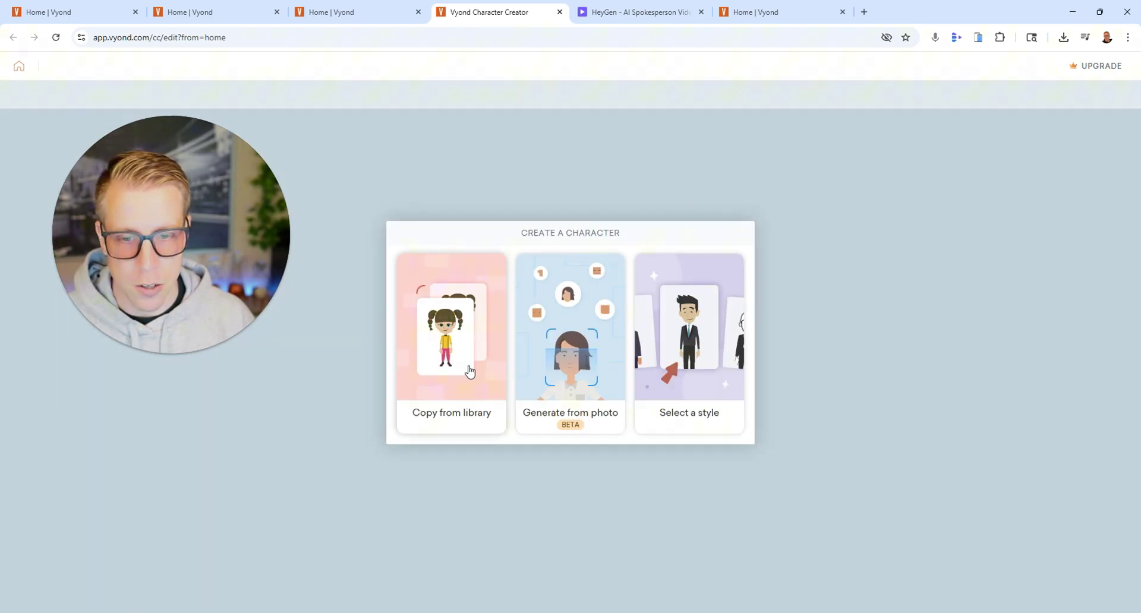
pyautogui.click(567, 331)
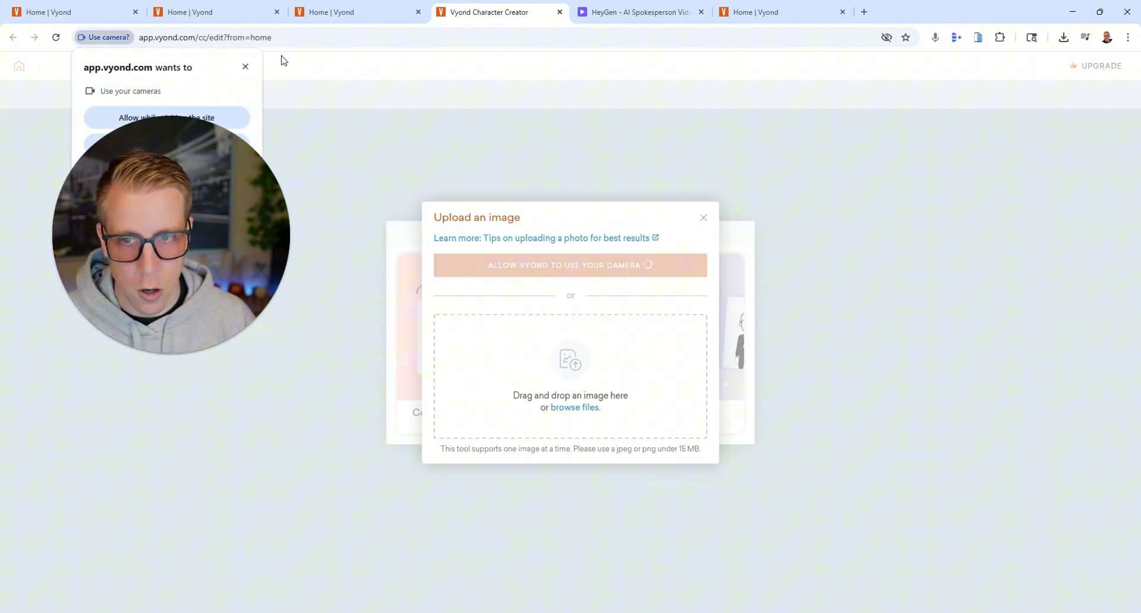
pyautogui.click(244, 69)
pyautogui.click(581, 436)
pyautogui.click(154, 221)
pyautogui.doubleClick(155, 219)
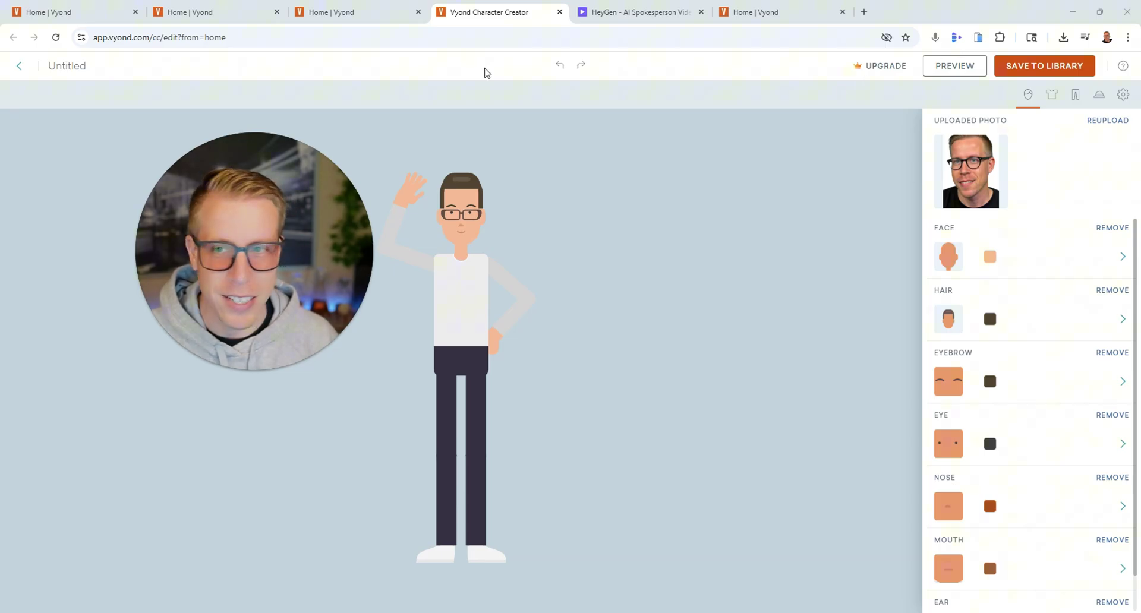
pyautogui.click(1038, 70)
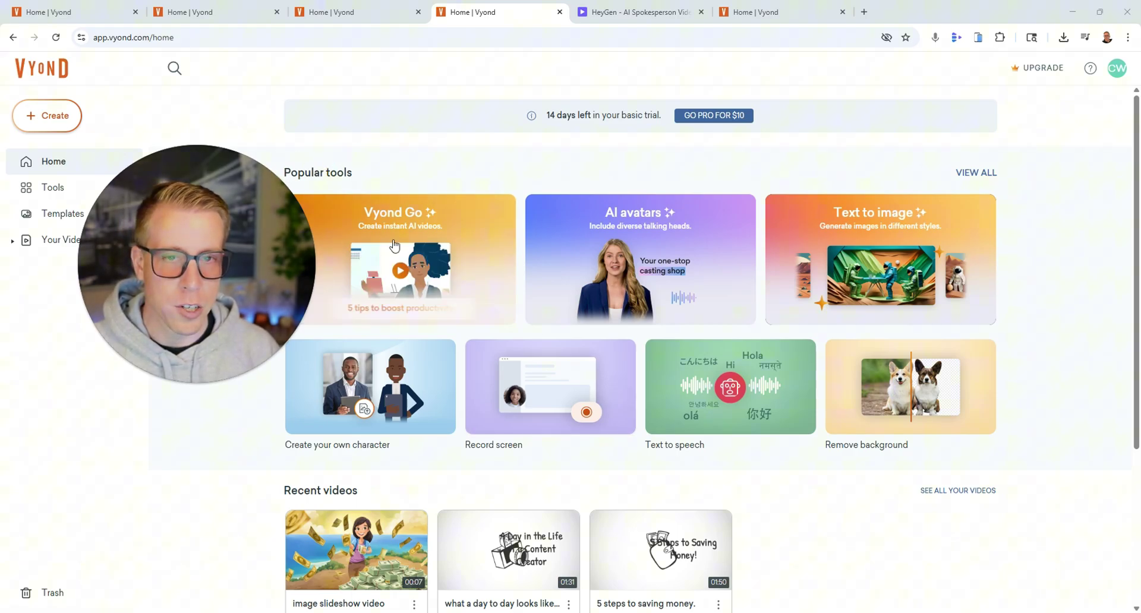
# Open the Screen Recorder and start a screen-only recording
pyautogui.click(548, 398)
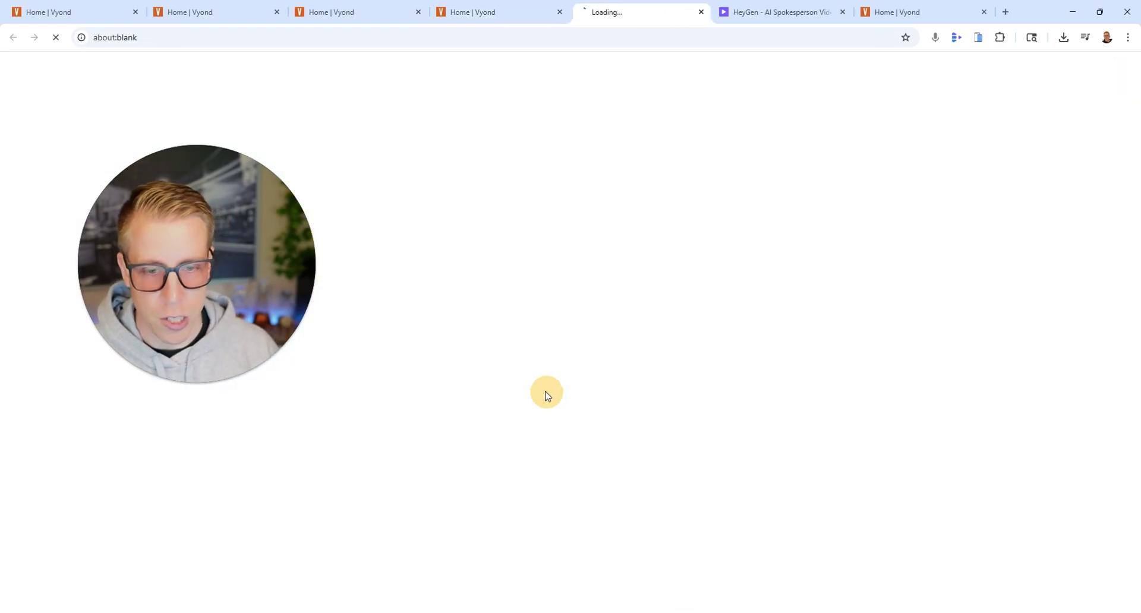
pyautogui.moveTo(248, 309); pyautogui.dragTo(234, 191)
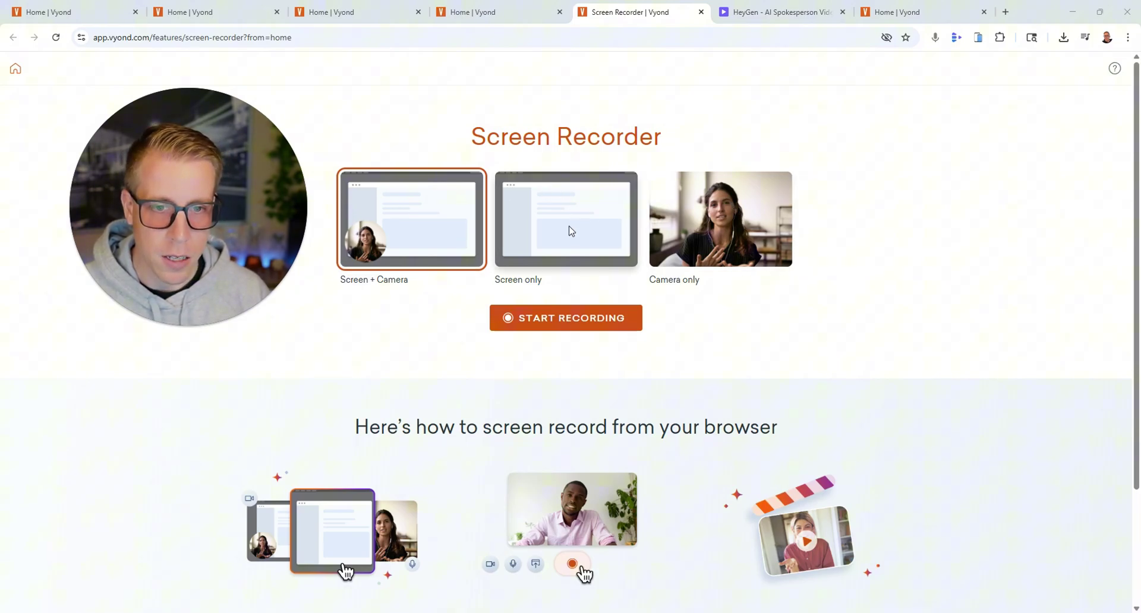
pyautogui.click(583, 329)
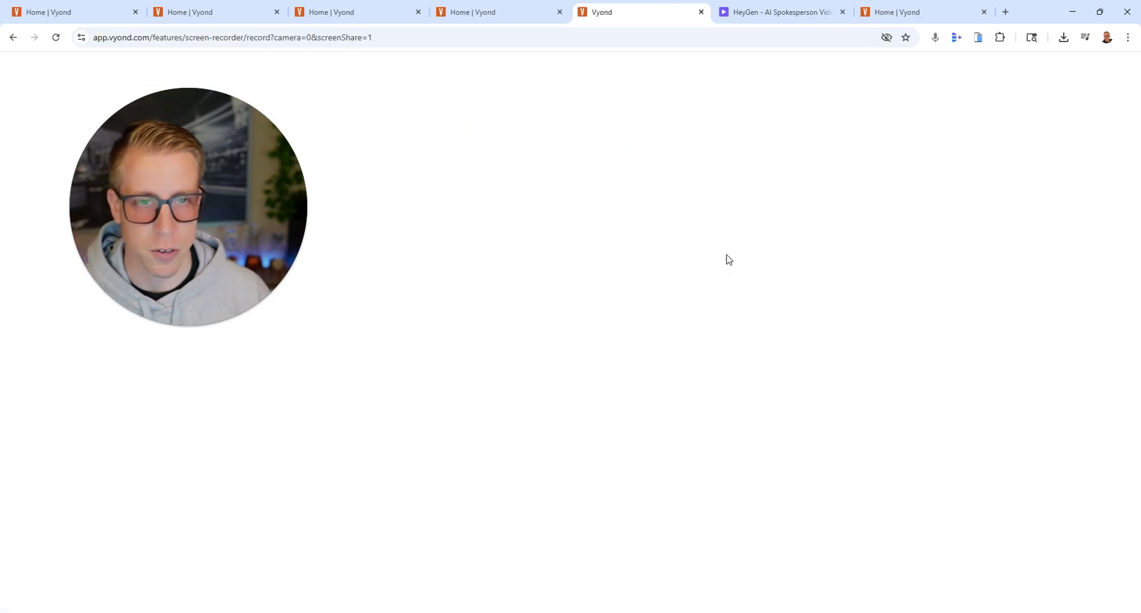
pyautogui.moveTo(187, 222); pyautogui.dragTo(148, 227)
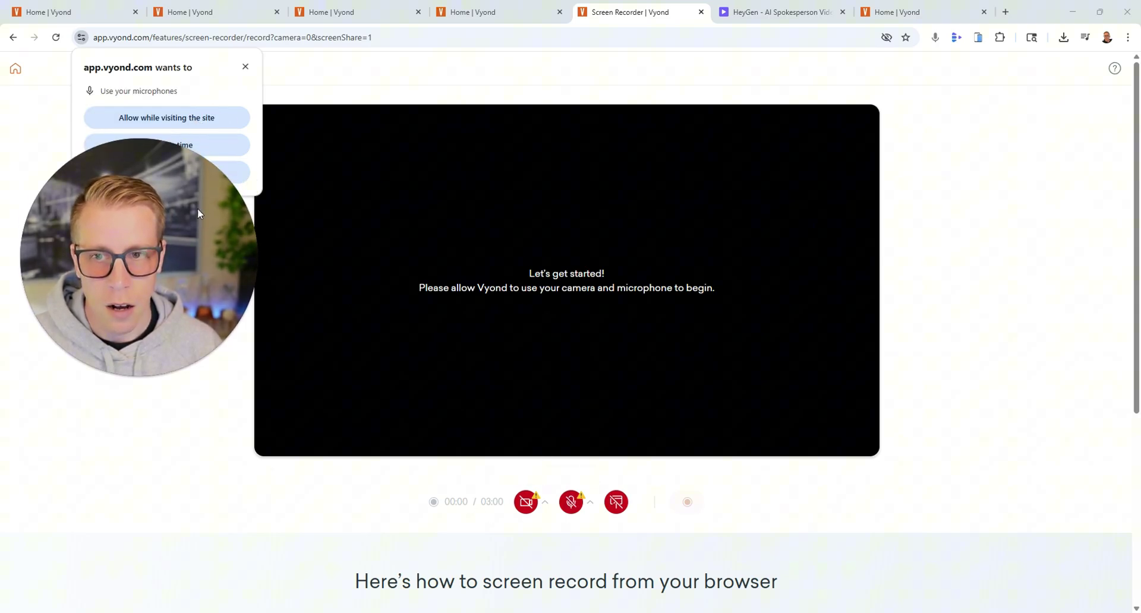
# Close the screen recorder, open Text to speech, and choose the Brian (Multilingual) voice
pyautogui.click(701, 12)
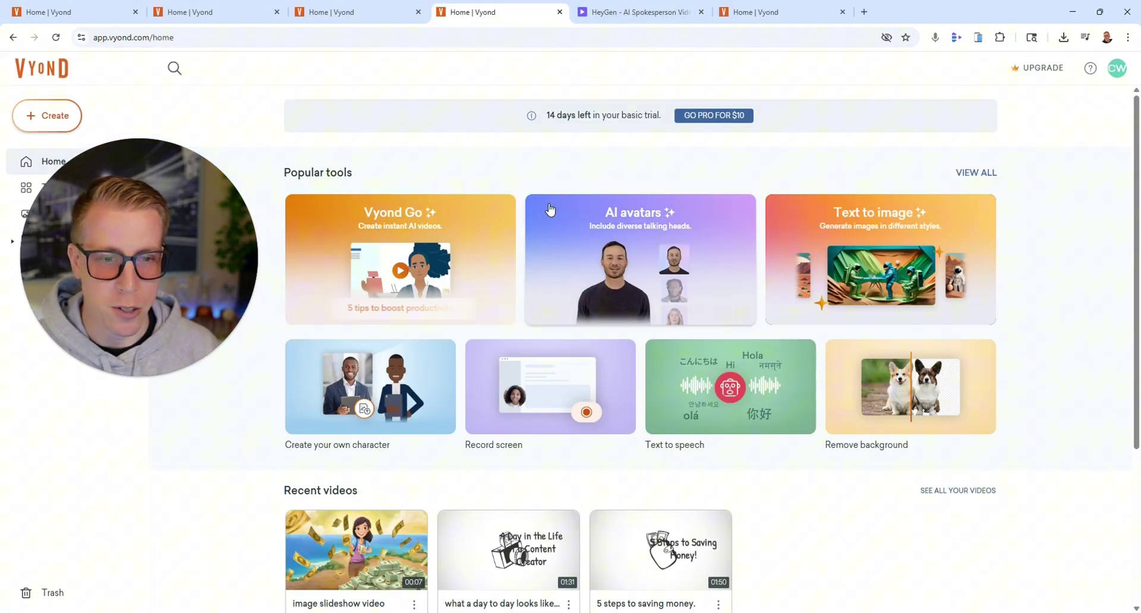
pyautogui.click(730, 392)
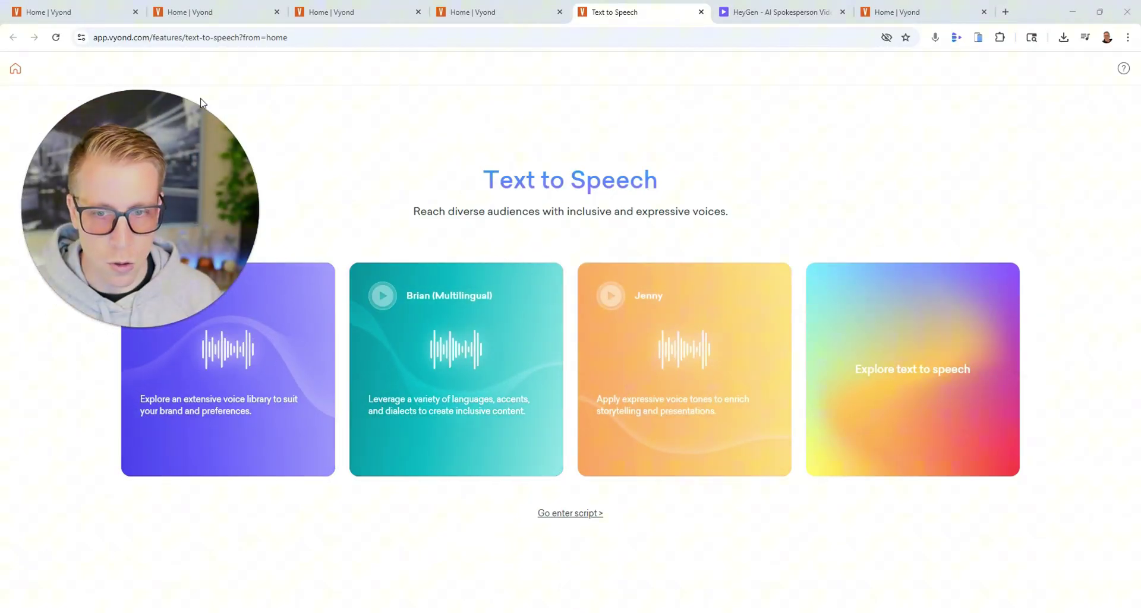
pyautogui.click(193, 12)
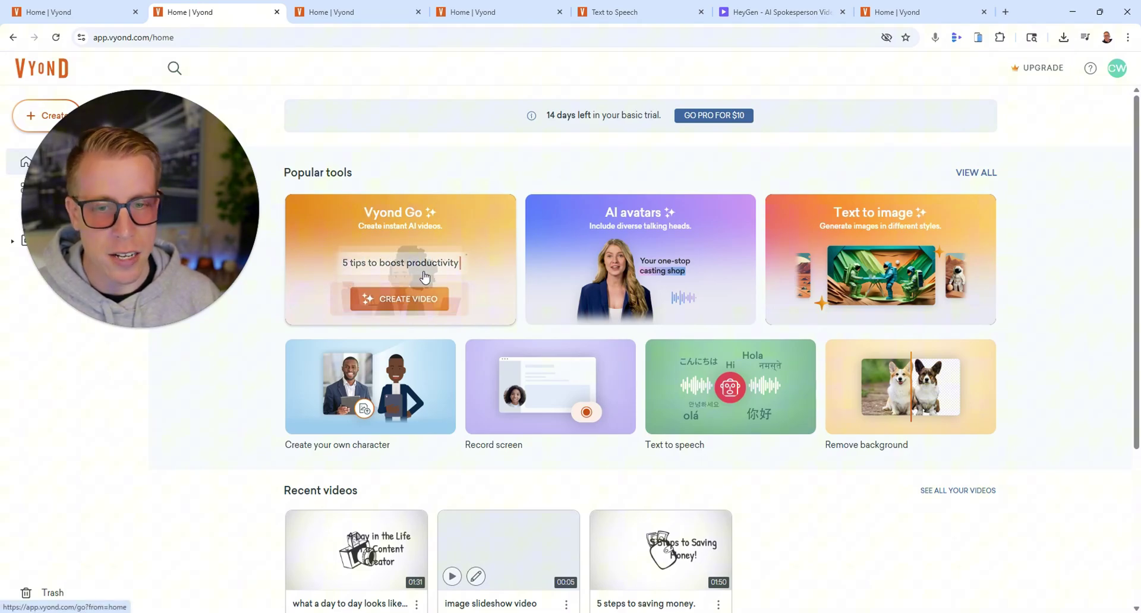
pyautogui.click(624, 12)
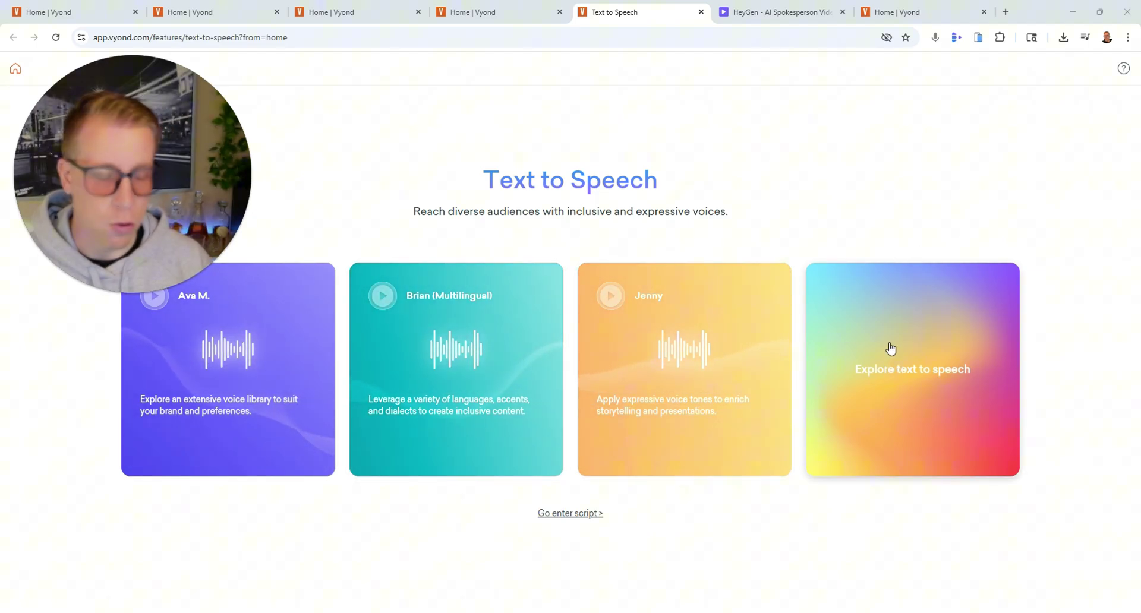
pyautogui.moveTo(455, 369)
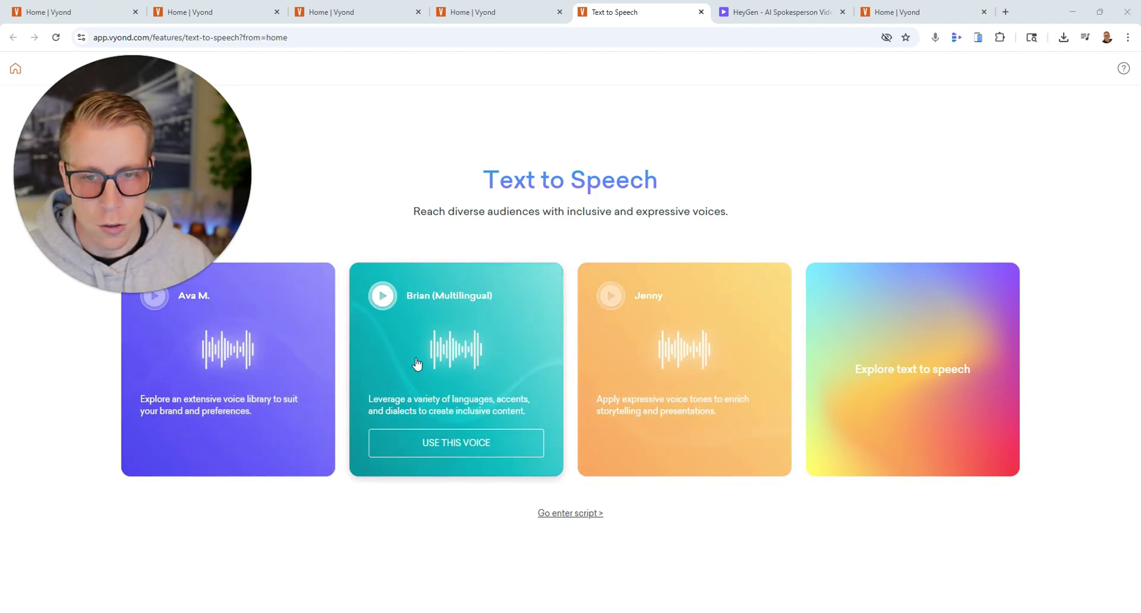
pyautogui.click(461, 443)
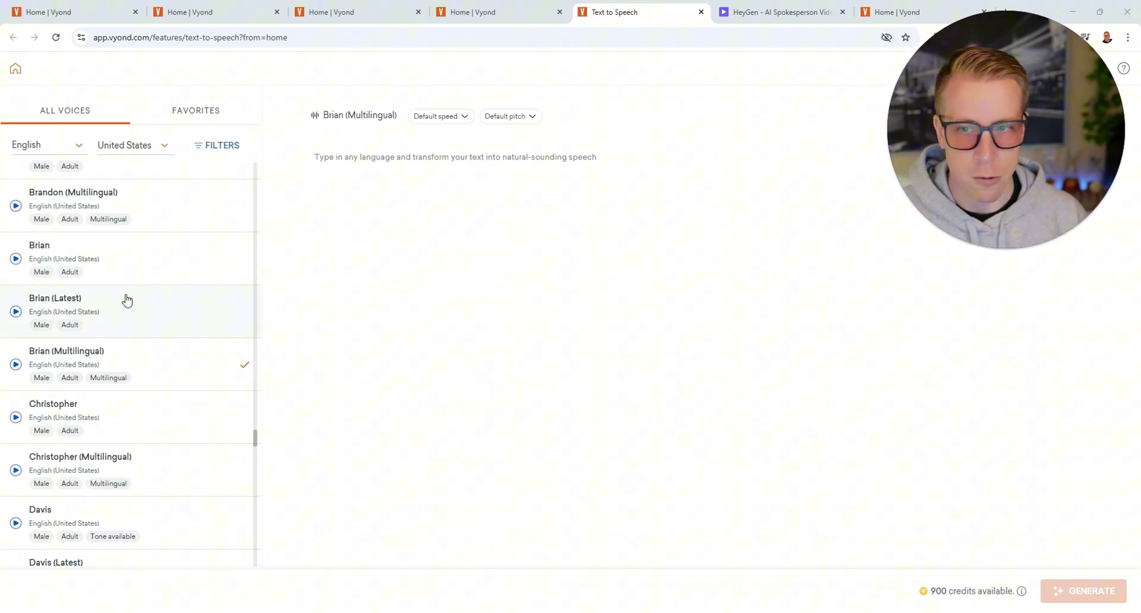
pyautogui.scroll(1, 136, 327)
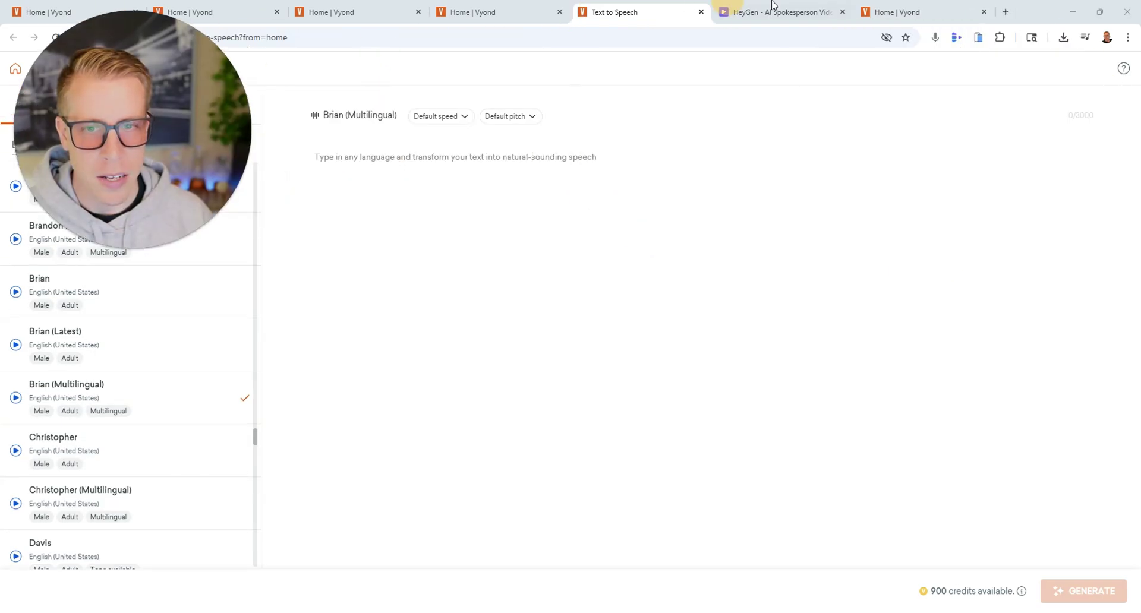
# Close spare tabs, open ChatGPT's Make Money Online Tips chat, and select the vacation script
pyautogui.click(986, 18)
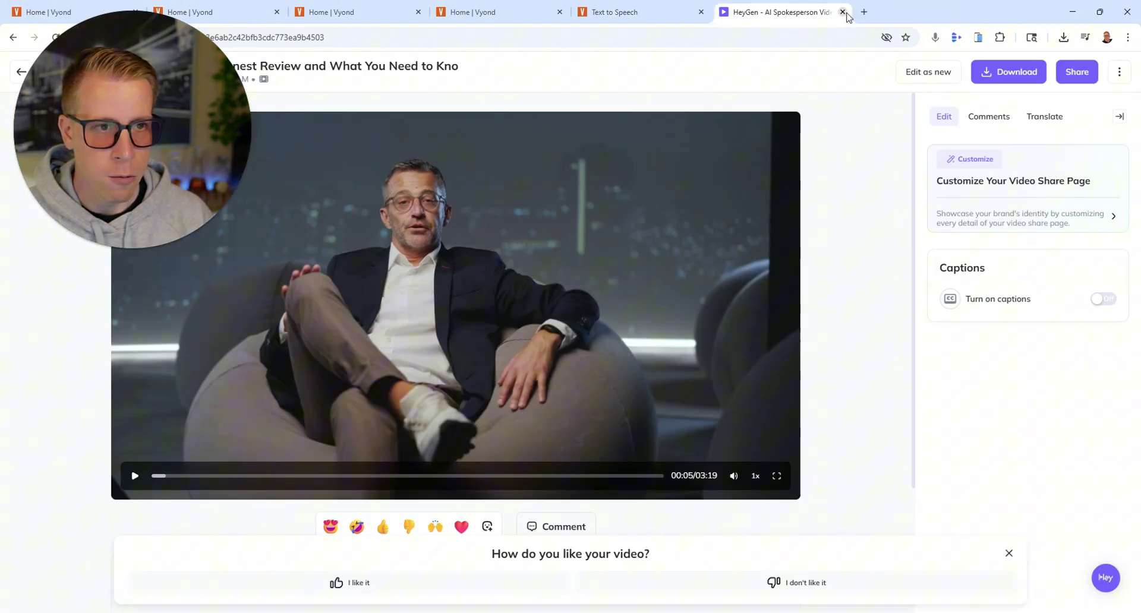
pyautogui.click(843, 12)
pyautogui.click(723, 12)
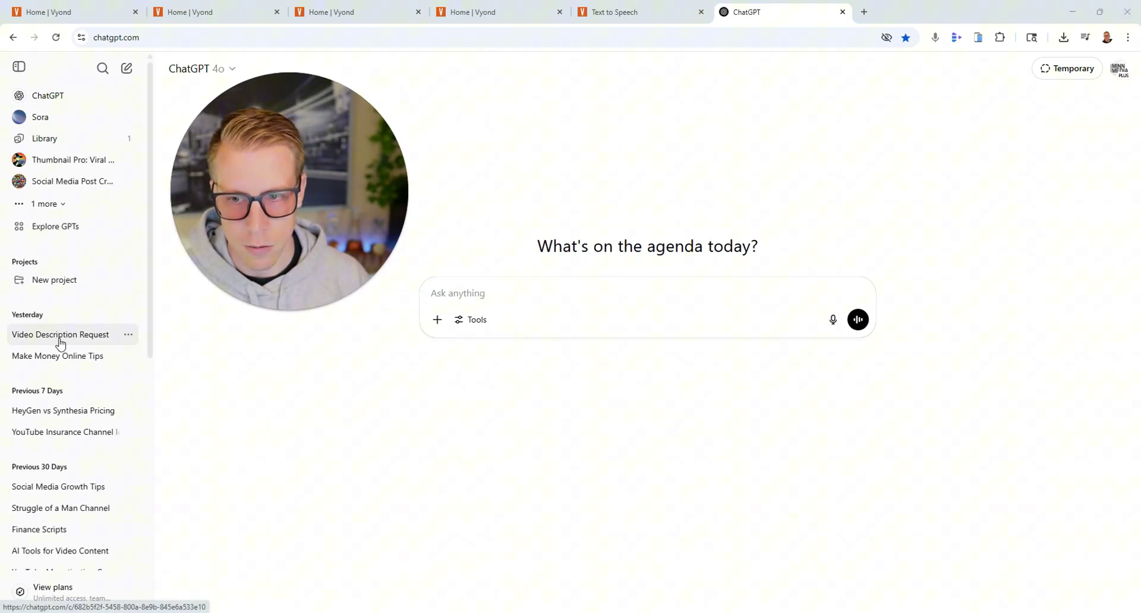
pyautogui.click(54, 360)
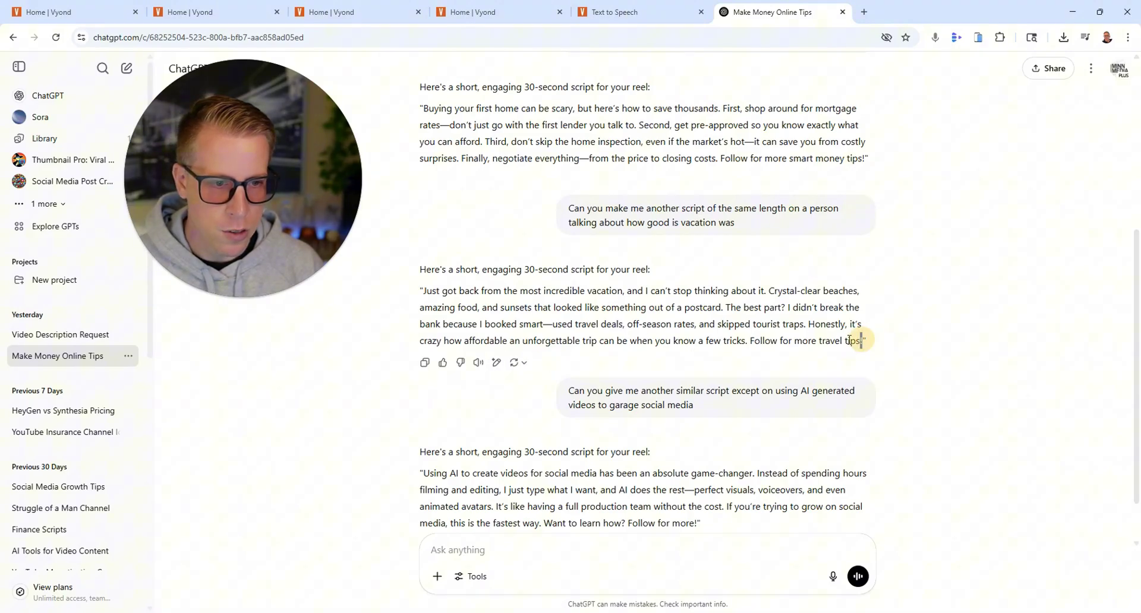
pyautogui.moveTo(812, 337); pyautogui.dragTo(418, 298)
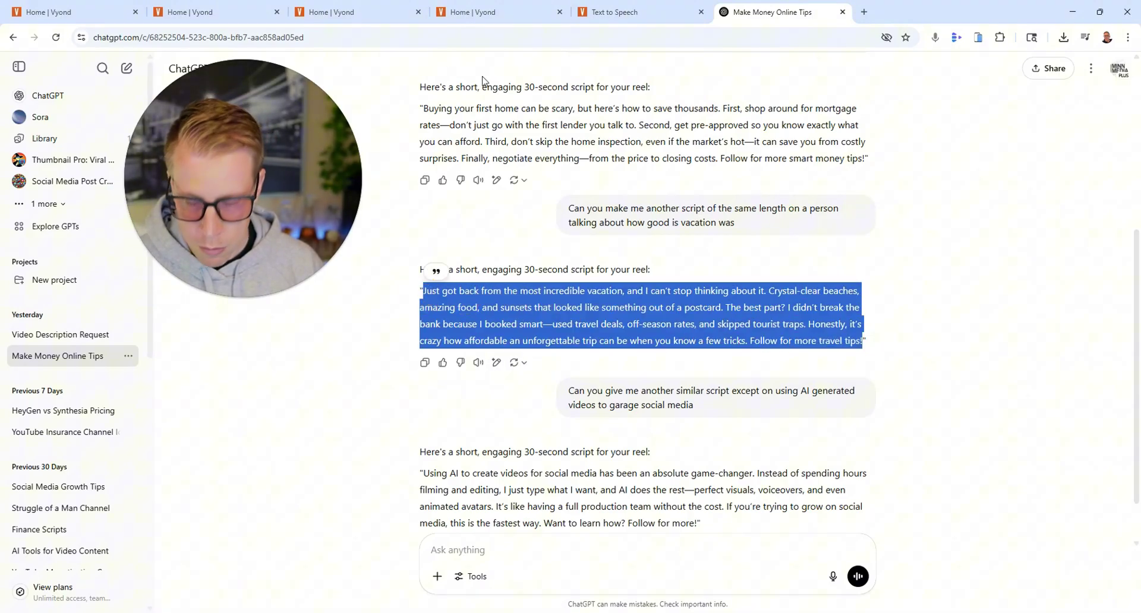
pyautogui.click(659, 11)
# Paste the vacation script into the script box, preview voices, and select Bella B
pyautogui.click(474, 190)
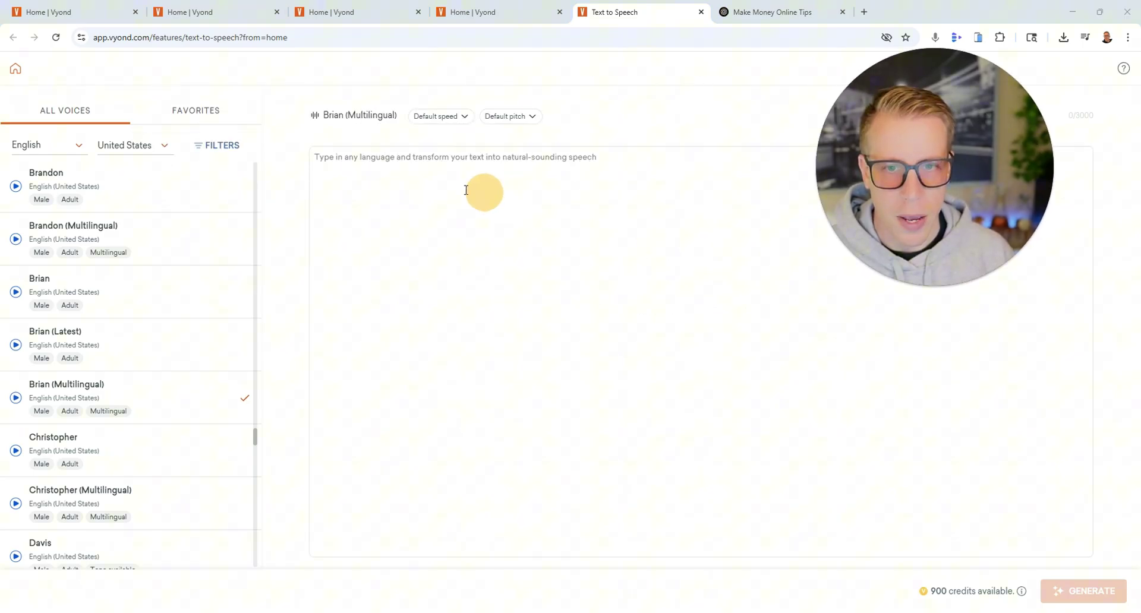
pyautogui.hotkey('ctrl', 'v')
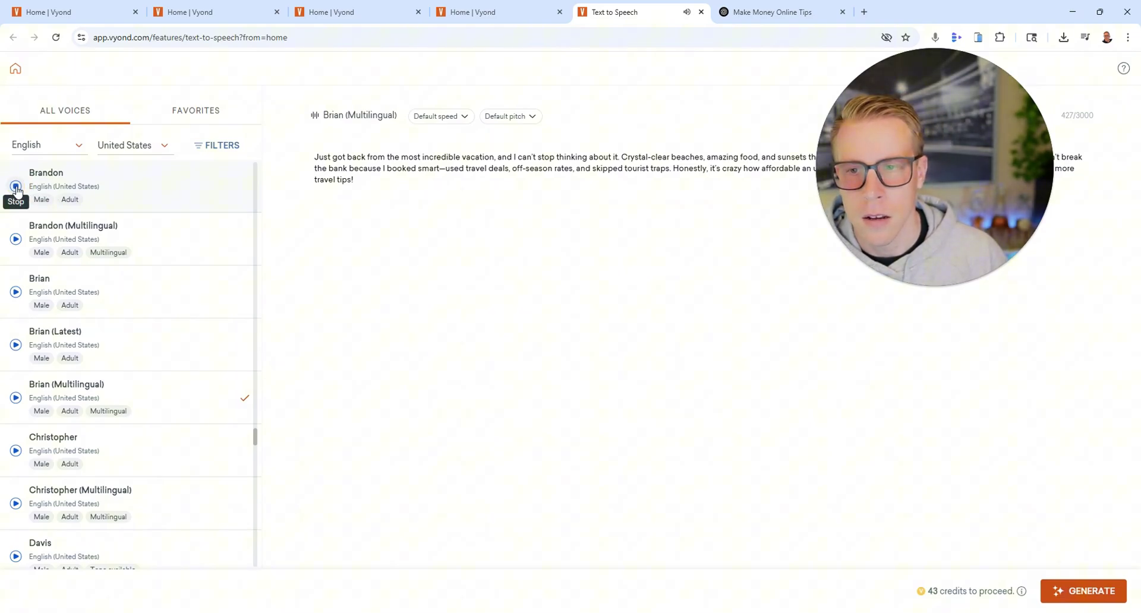
pyautogui.moveTo(255, 441); pyautogui.dragTo(109, 209)
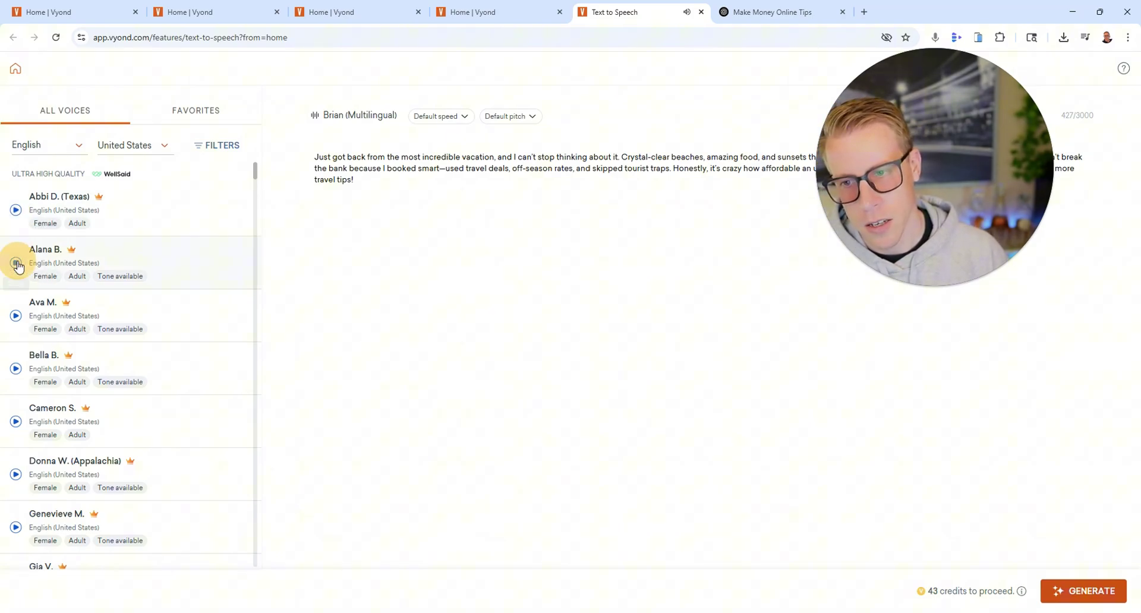
pyautogui.click(16, 316)
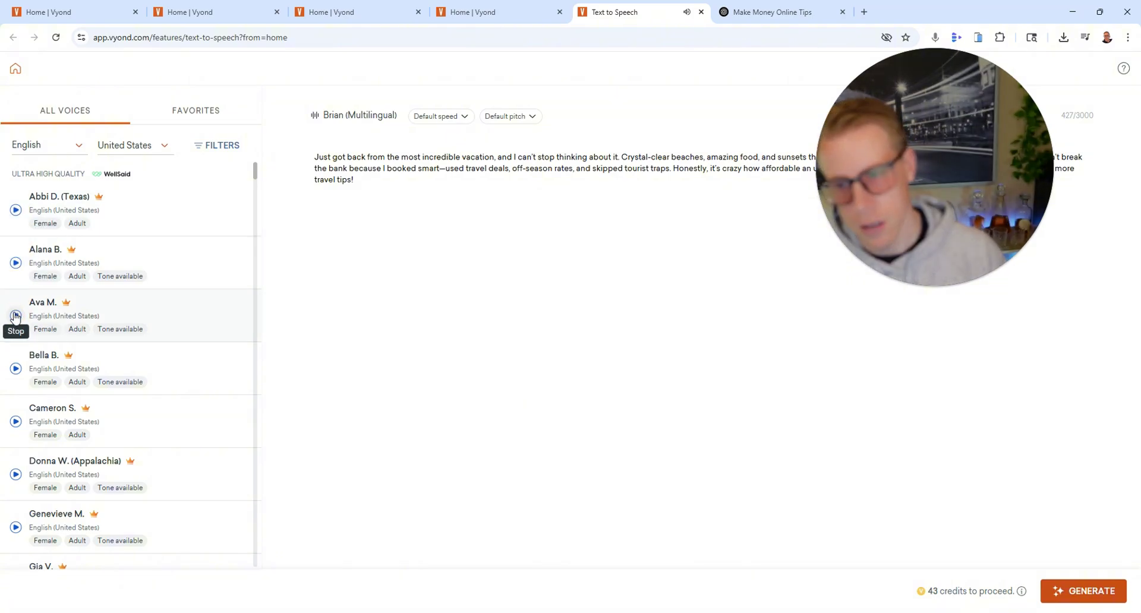
pyautogui.click(16, 369)
pyautogui.click(152, 374)
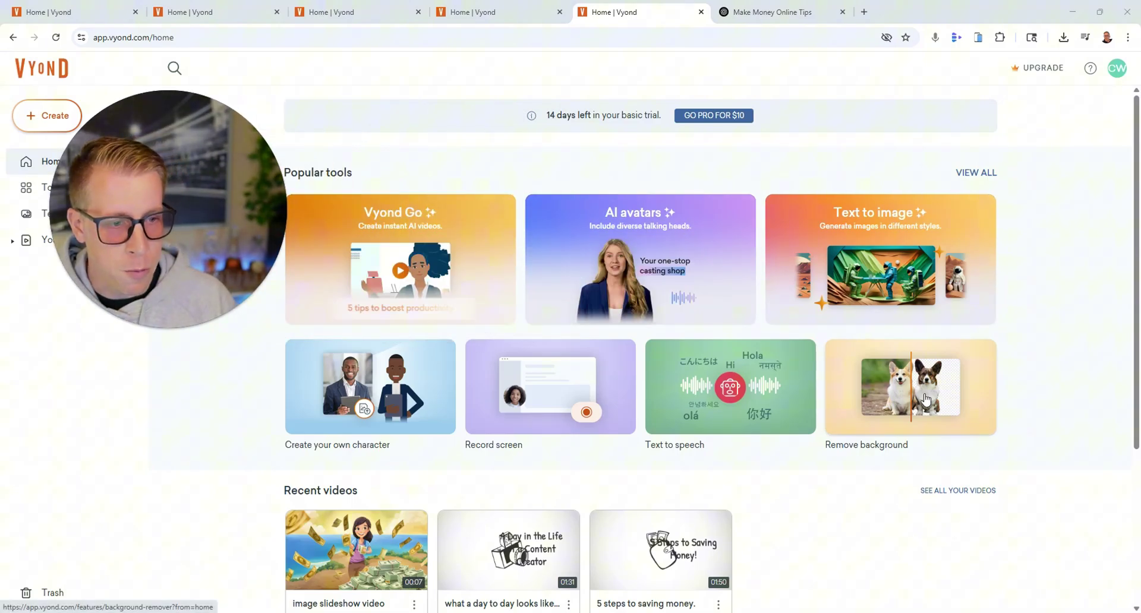
# Open the Background Remover, close the duplicate Vyond home tab, and start a new tab
pyautogui.click(831, 378)
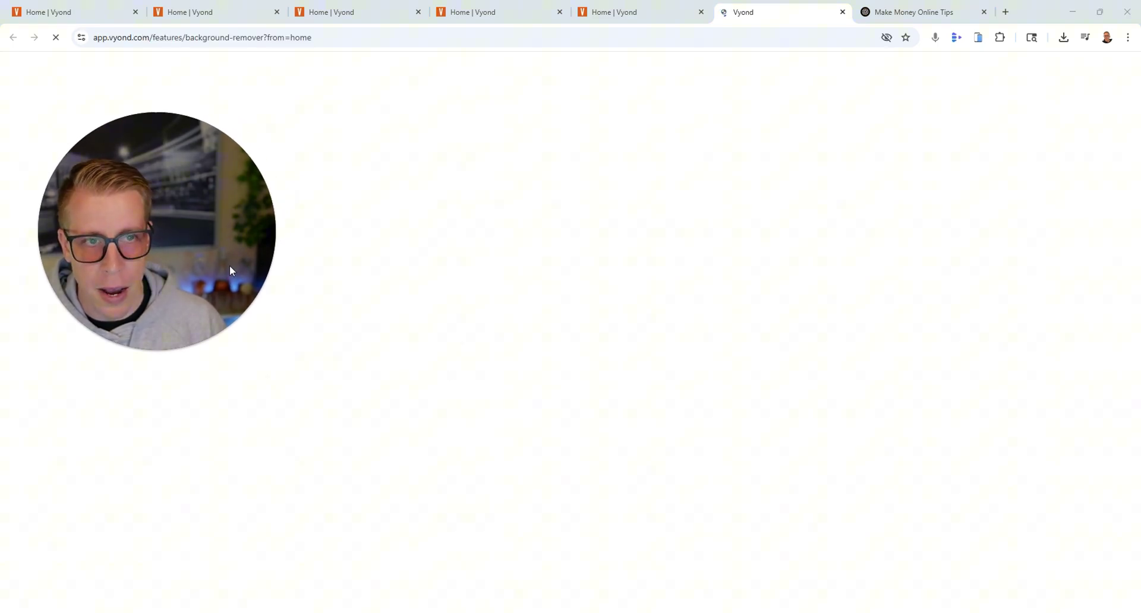
pyautogui.click(701, 13)
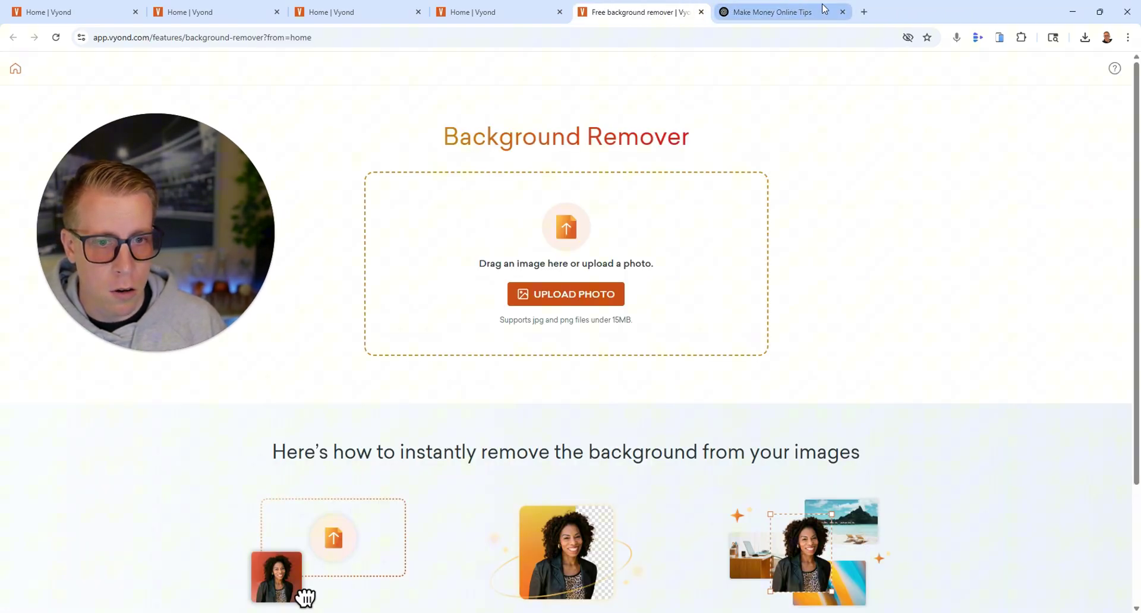
pyautogui.click(863, 12)
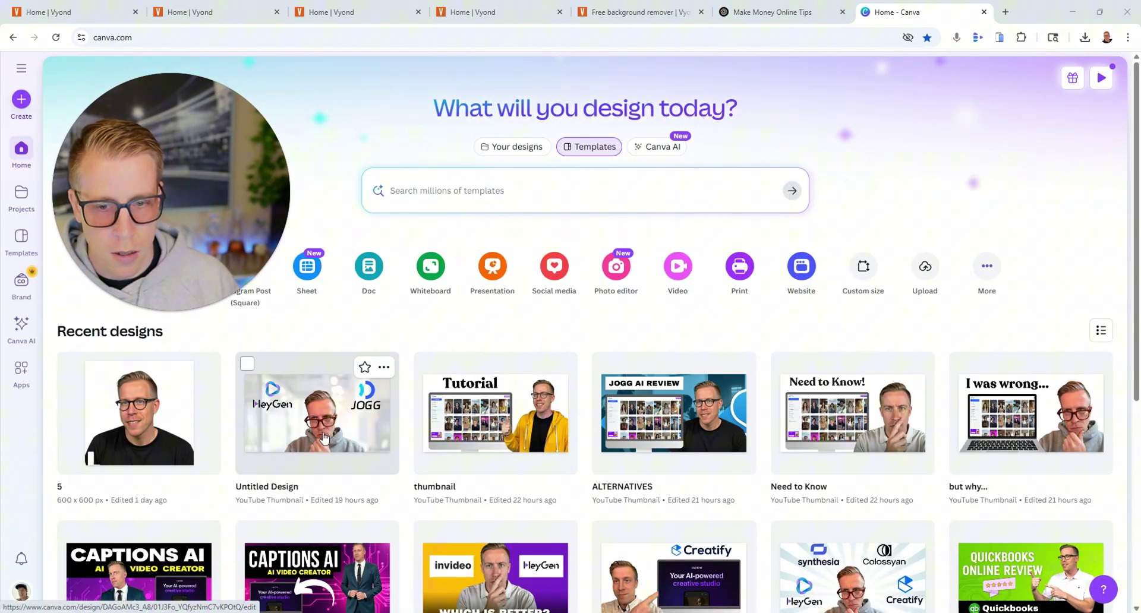
# Open the QuickBooks Online Review design in Canva and download it as a PNG
pyautogui.scroll(-2, 1027, 475)
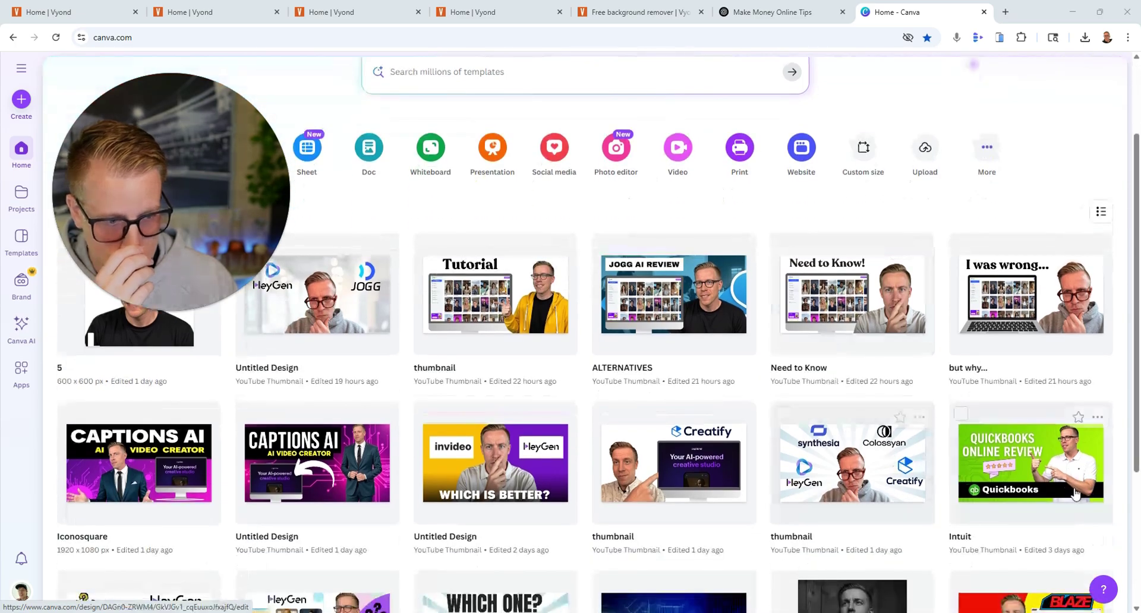
pyautogui.click(1027, 475)
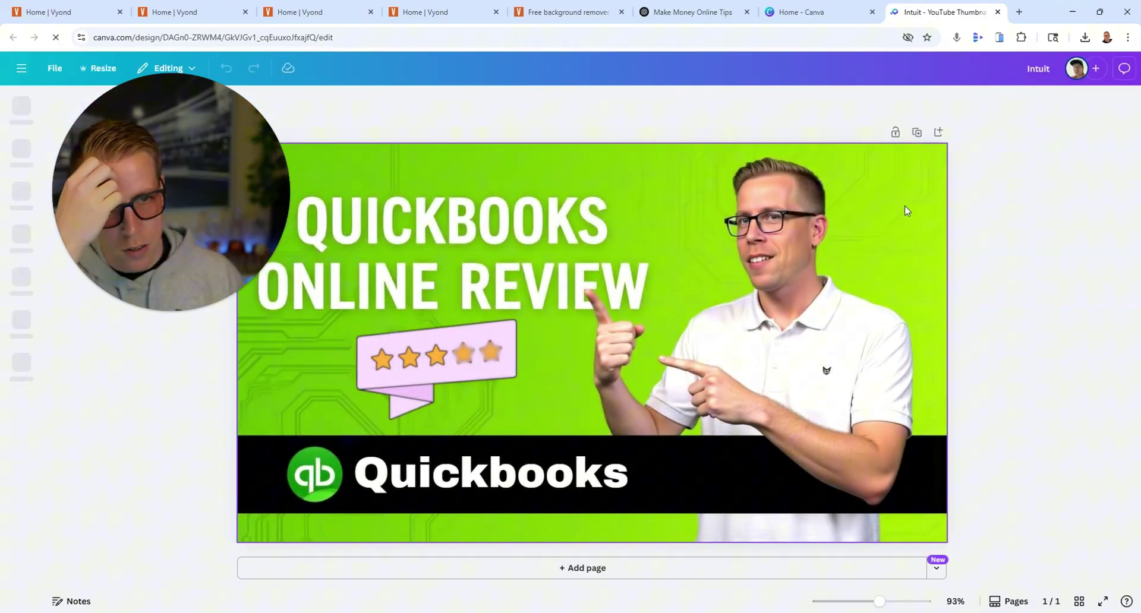
pyautogui.click(1108, 68)
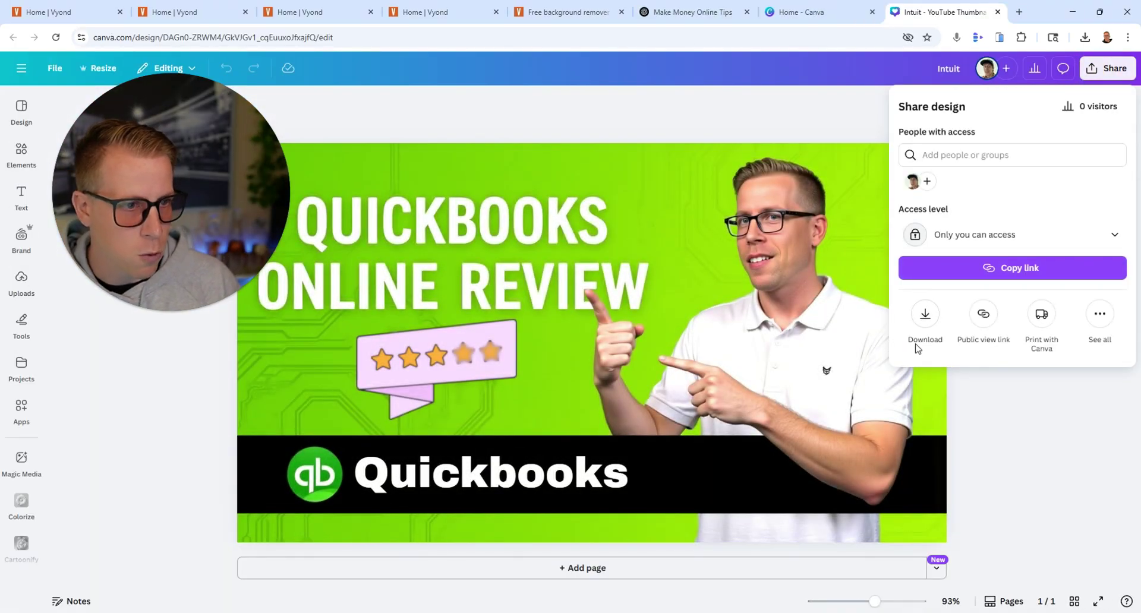
pyautogui.click(926, 318)
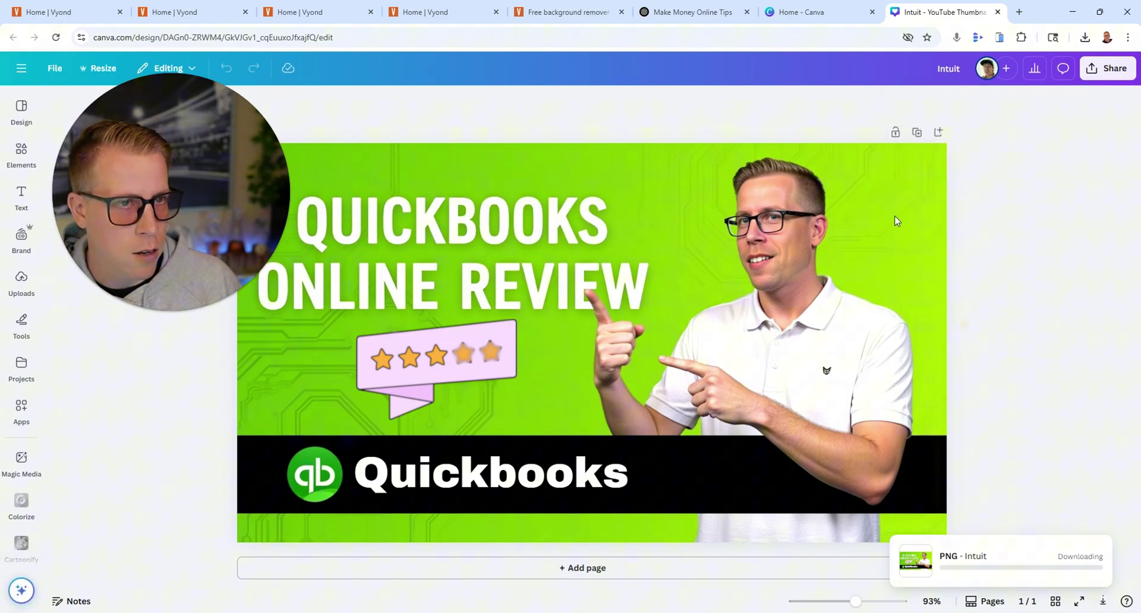
# Upload the Intuit thumbnail PNG from Downloads to Vyond's Background Remover
pyautogui.click(558, 12)
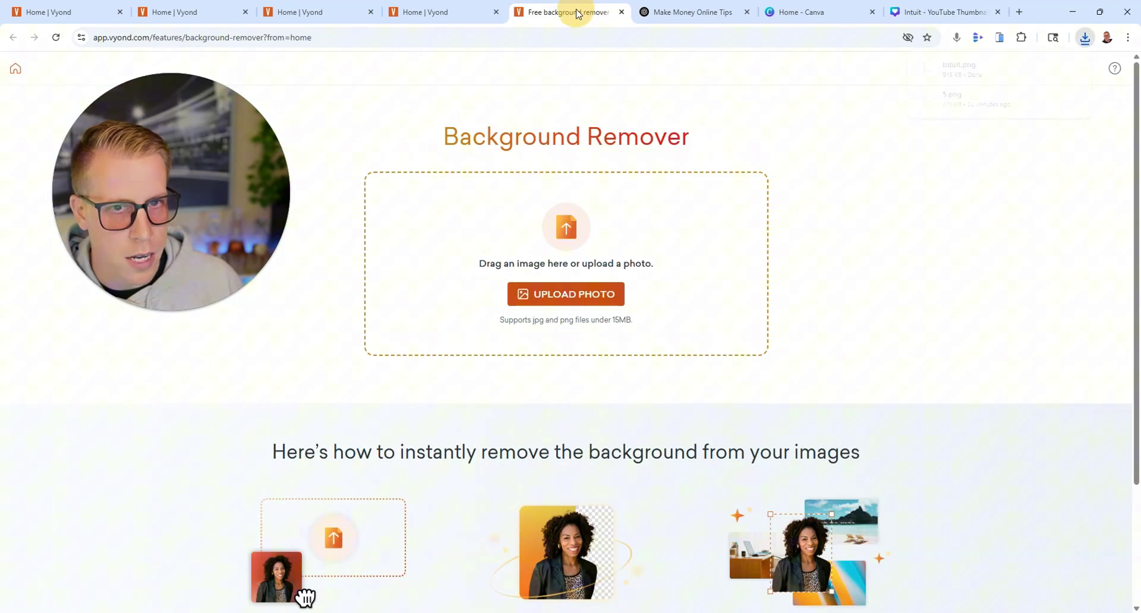
pyautogui.click(549, 307)
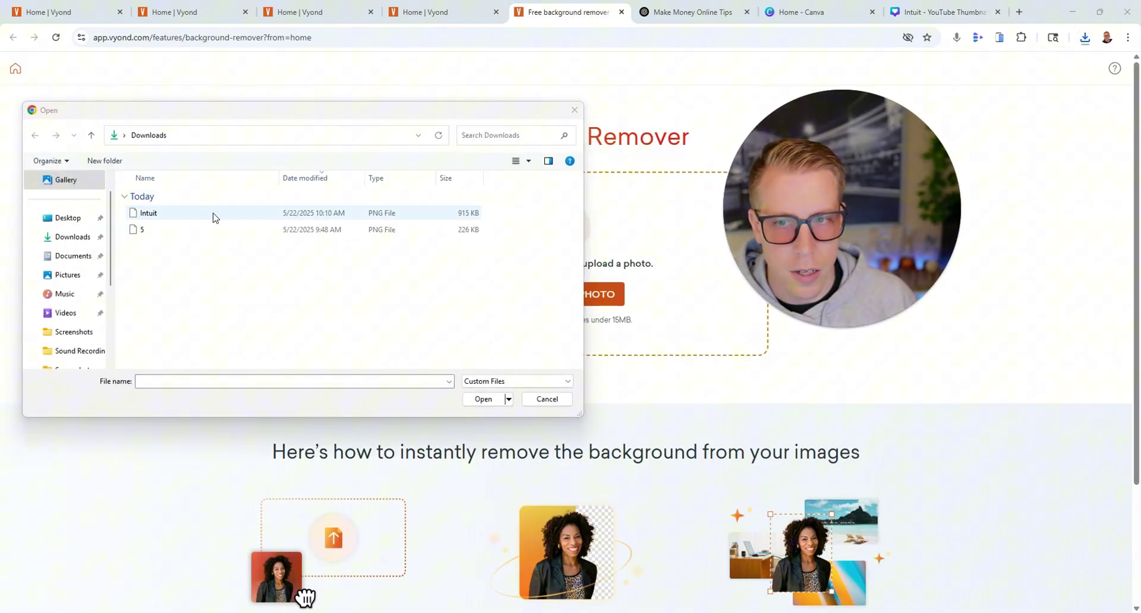
pyautogui.doubleClick(213, 215)
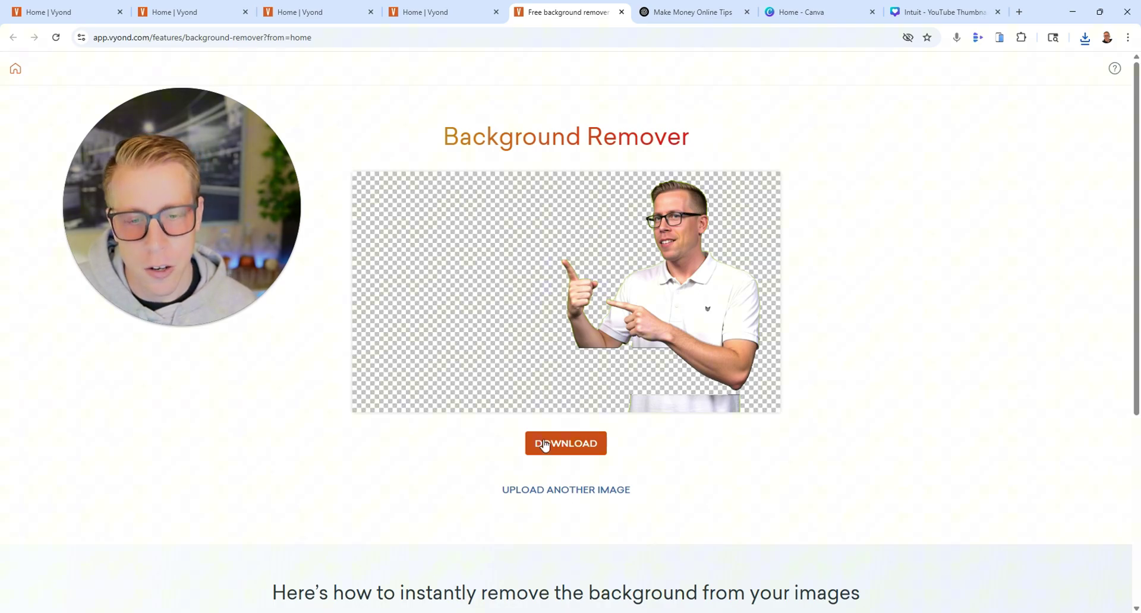
# Go from the Background Remover back to the Vyond home page
pyautogui.click(15, 71)
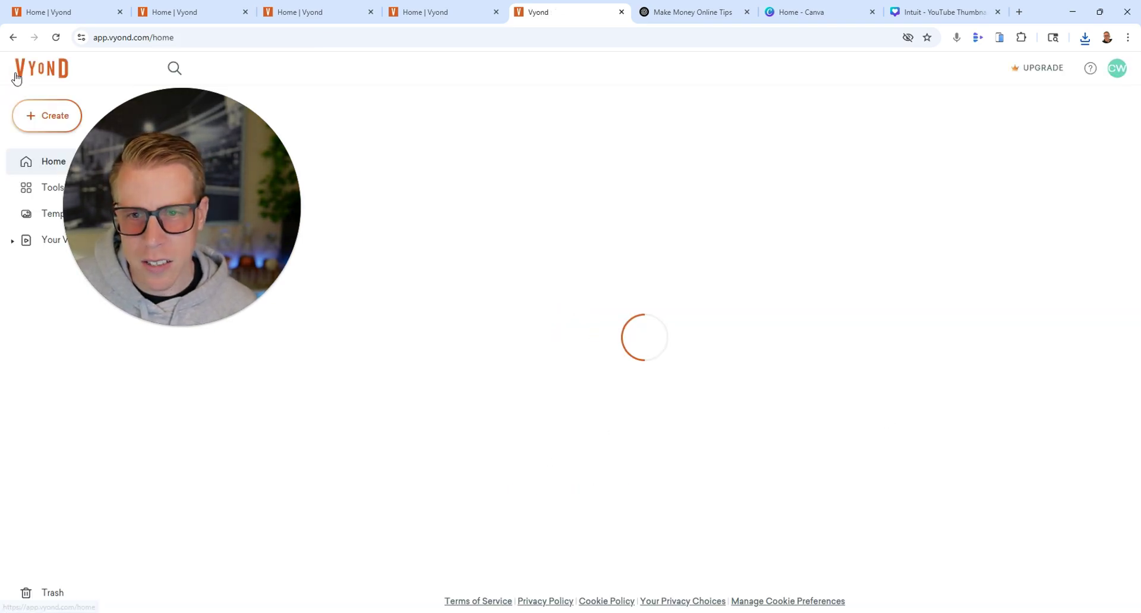